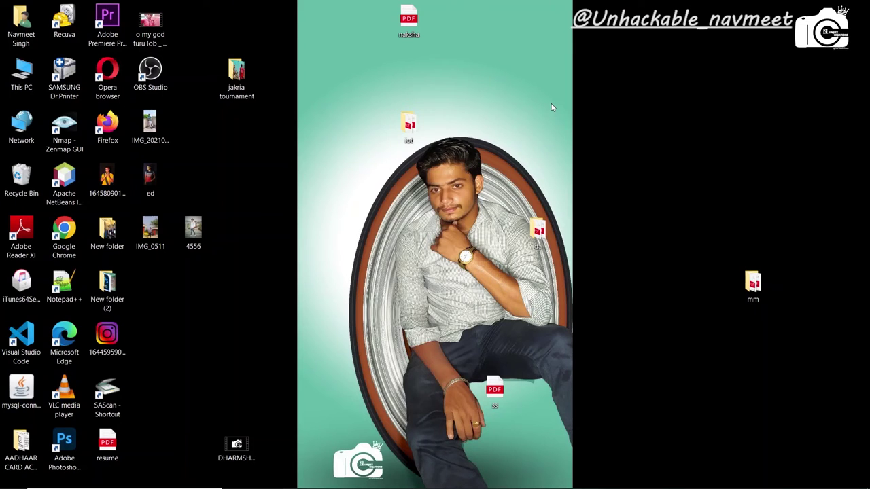
Step: Open 4556.jpg in Photoshop, fit it on screen, and duplicate the Background as Layer 1
left_click(189, 249)
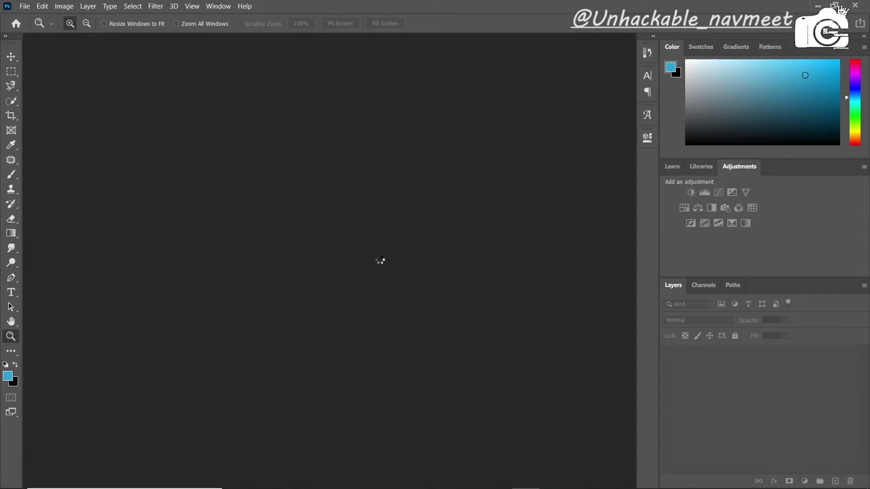
left_click_drag(512, 483, 380, 260)
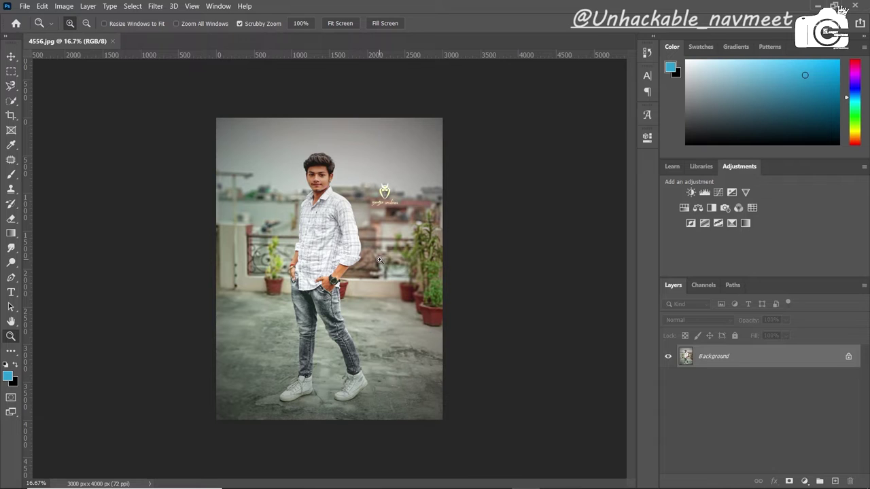
right_click(379, 260)
left_click(386, 264)
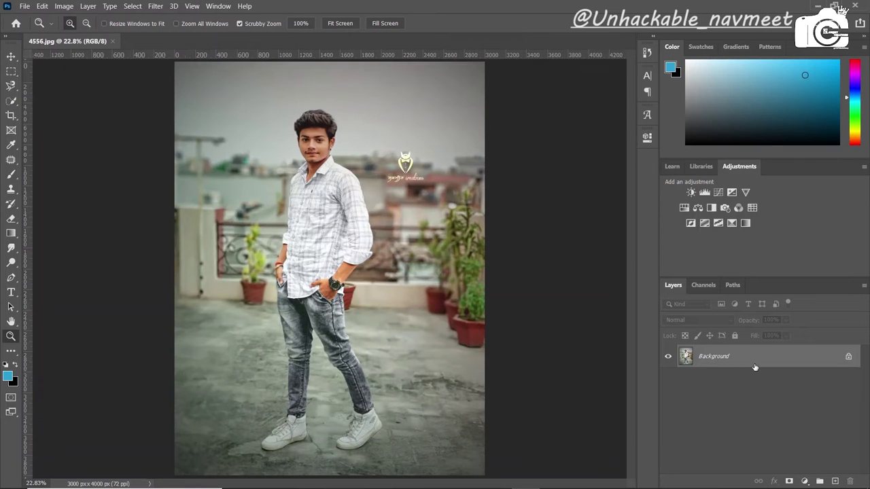
key("ctrl+j")
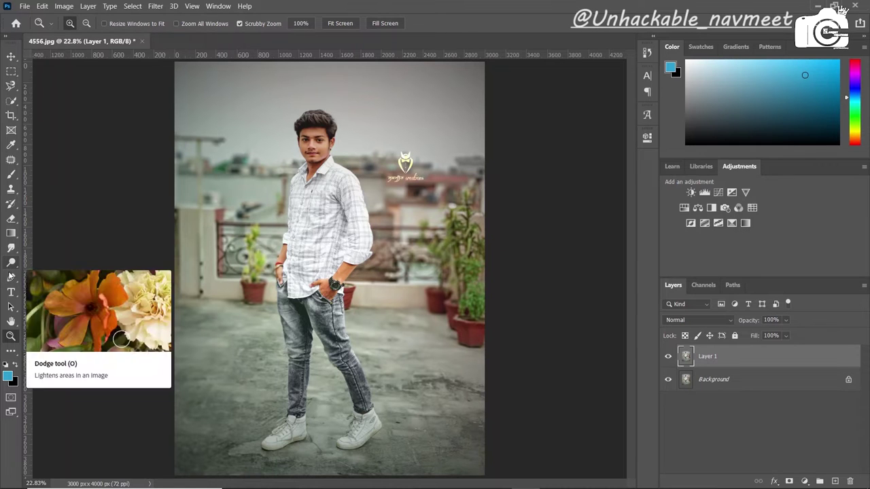
Step: Select the man head to knees with the Object Selection Tool and copy him to Layer 2
left_click(12, 102)
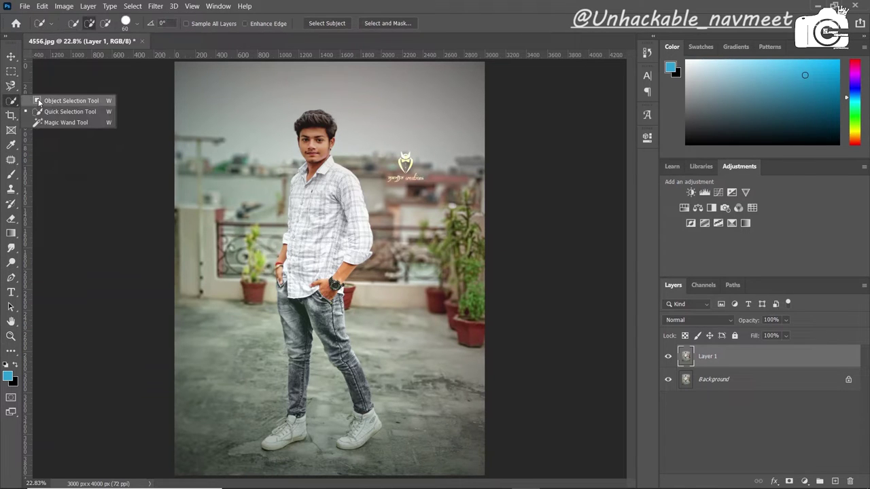
left_click(40, 101)
mouse_move(279, 93)
left_mouse_down()
mouse_move(379, 333)
mouse_move(381, 363)
left_mouse_up()
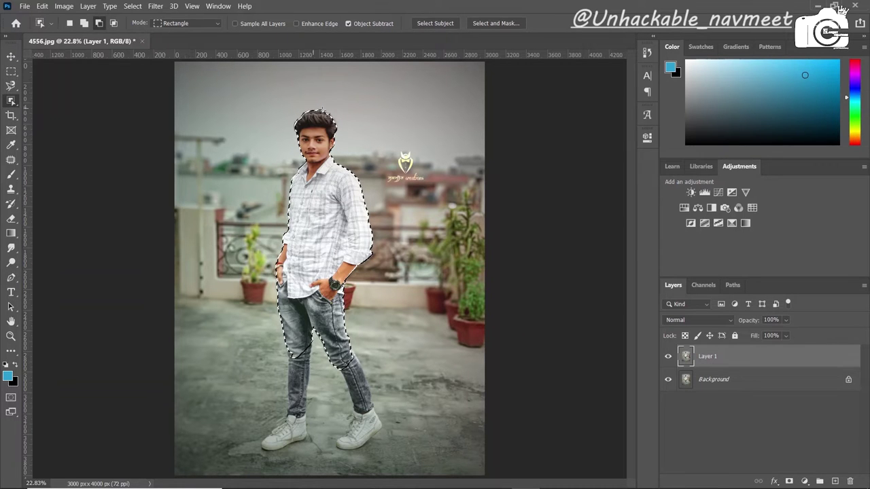
key("ctrl+j")
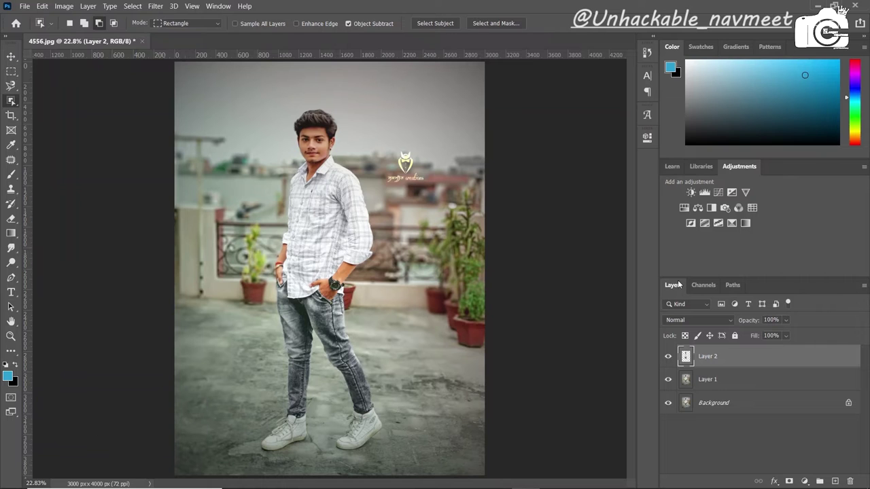
Step: Hide the cut-out Layer 2 and make Layer 1 the active layer
key("p")
left_click(668, 356)
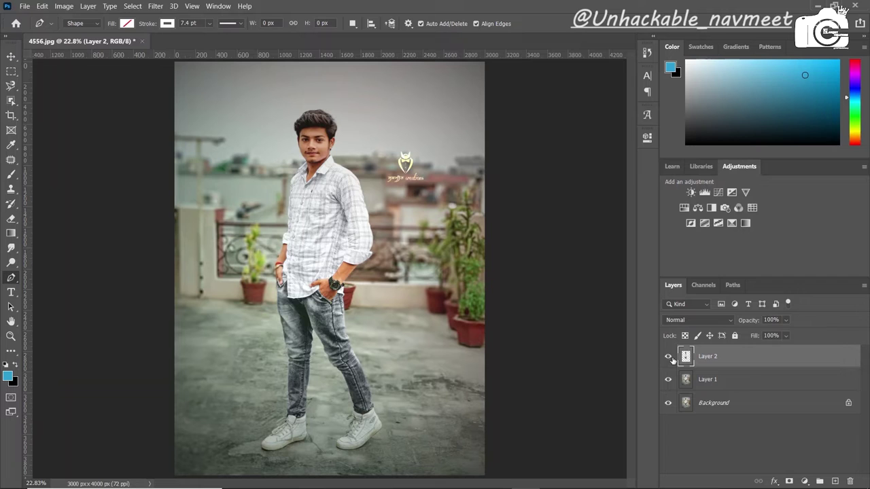
left_click(715, 387)
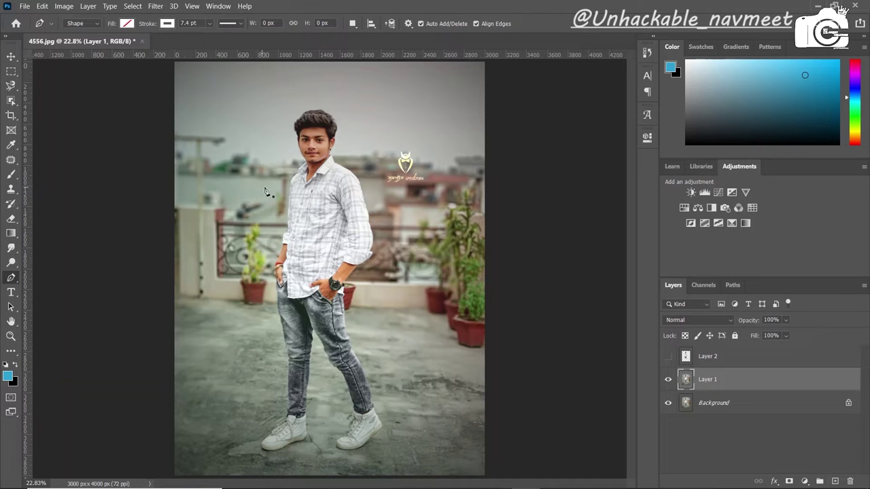
Step: Draw an inverted triangle shape across the man's chest with the Pen tool as Shape 1
left_click(388, 188)
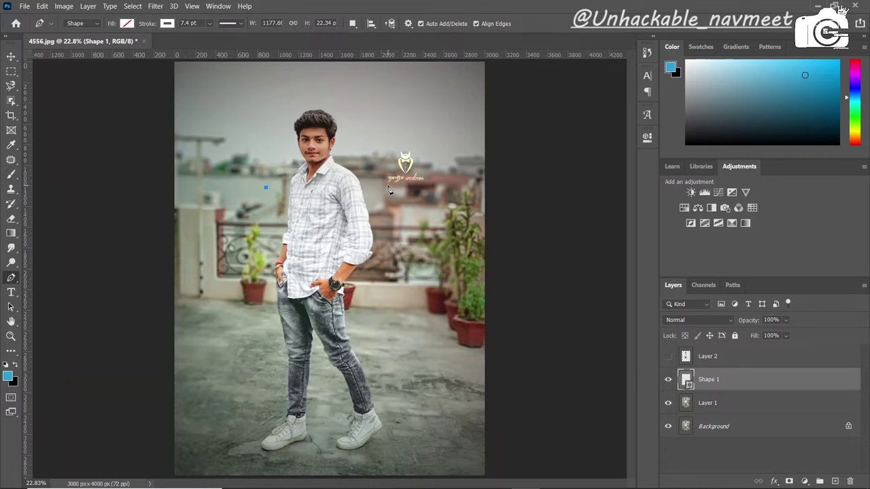
left_click(334, 240)
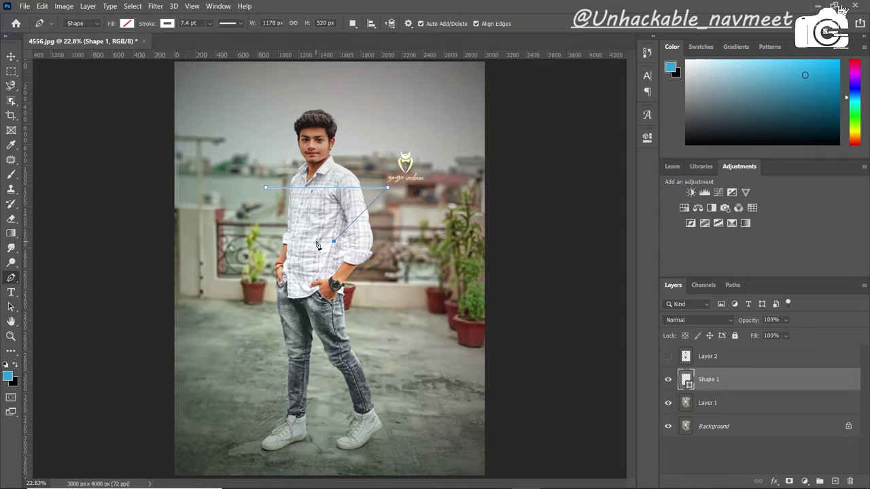
left_click(267, 189)
right_click(767, 386)
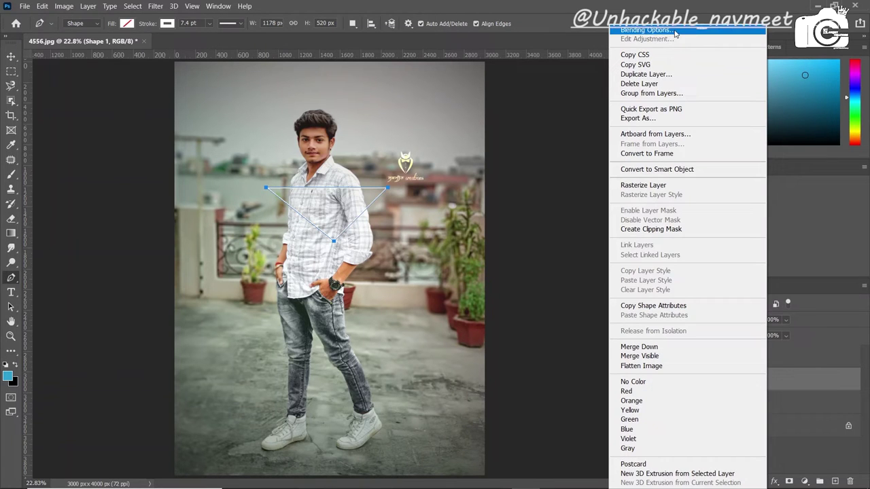
left_click(807, 376)
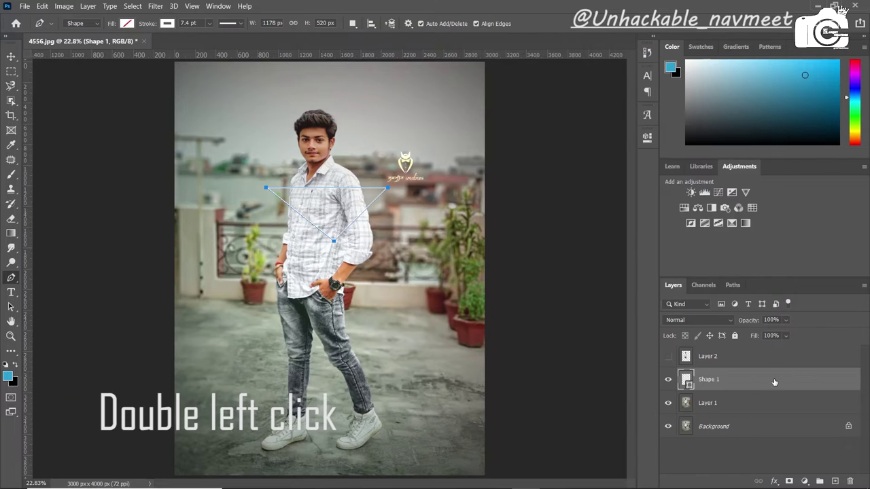
Step: Enable Outer Glow on Shape 1 and choose a deep red glow colour
double_click(774, 382)
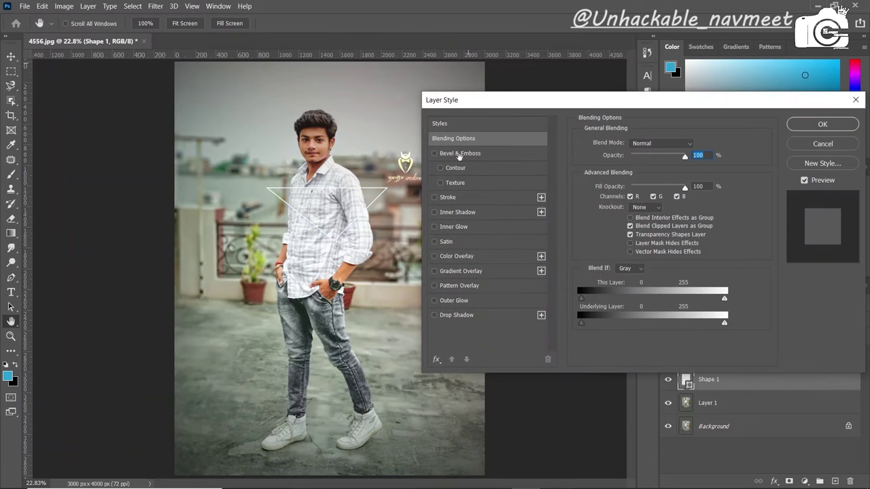
left_click(450, 301)
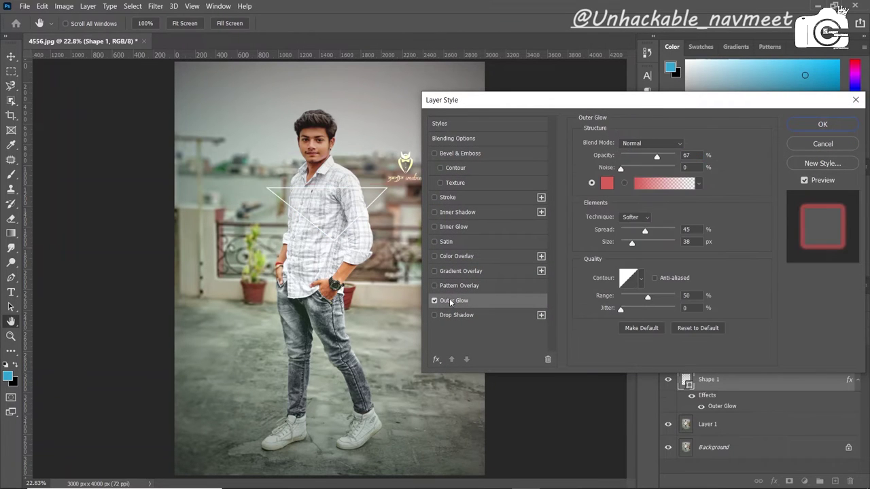
left_click(607, 183)
left_click(499, 248)
left_click_drag(499, 247, 530, 220)
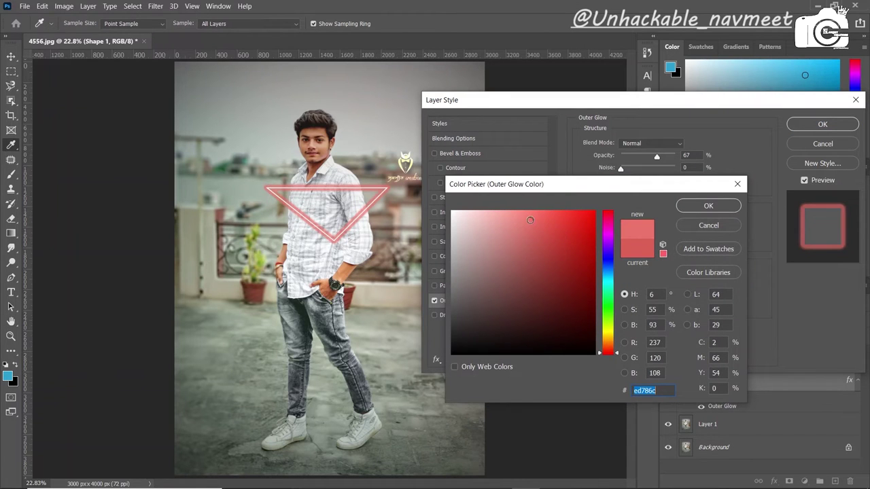
left_click_drag(555, 247, 543, 235)
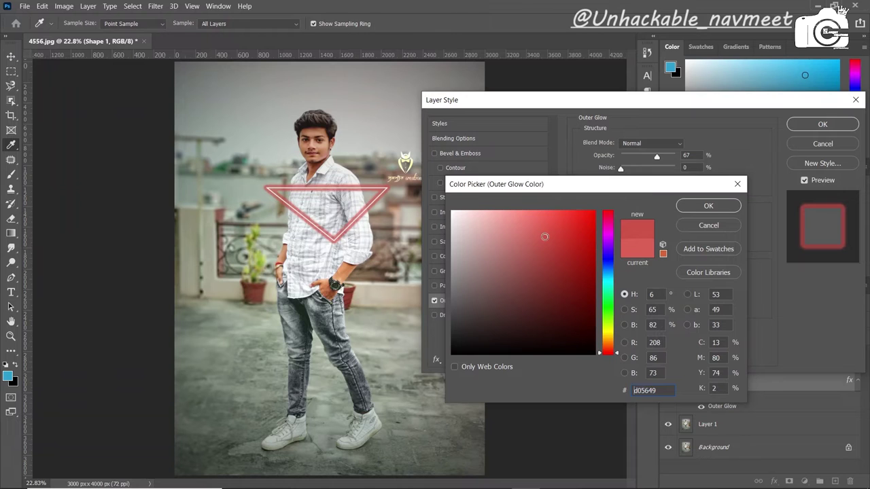
left_click(547, 215)
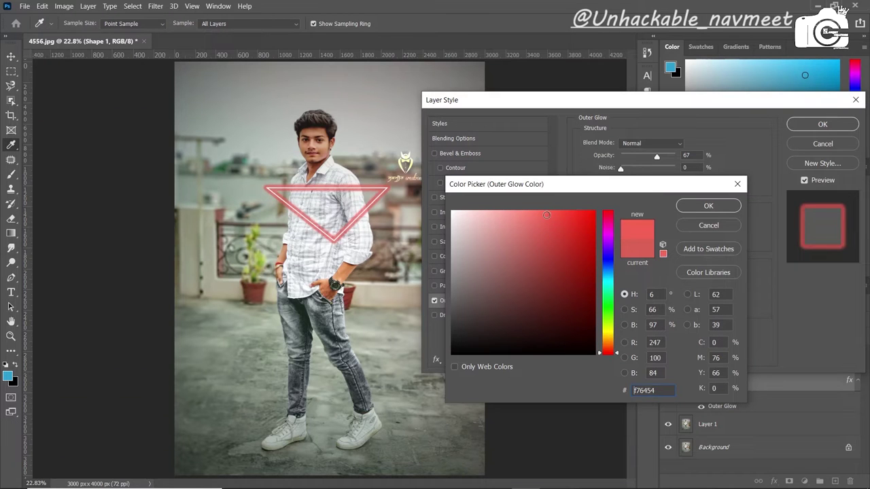
left_click(536, 215)
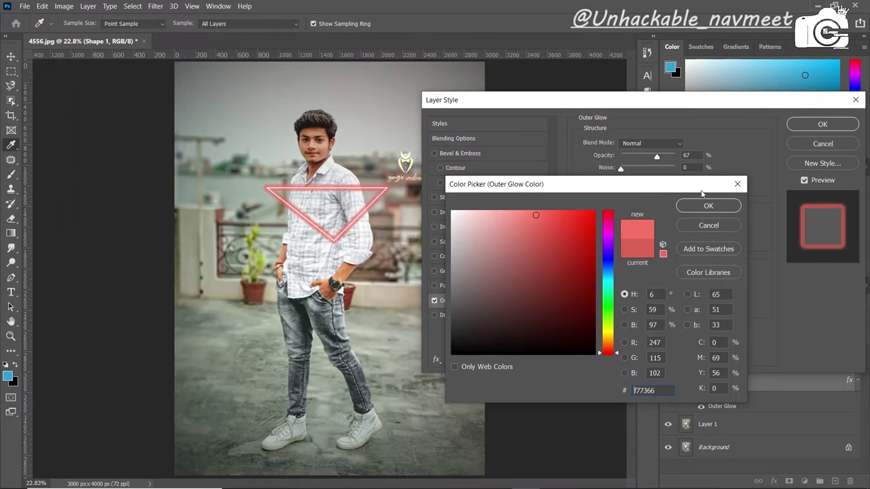
left_click_drag(585, 244, 552, 229)
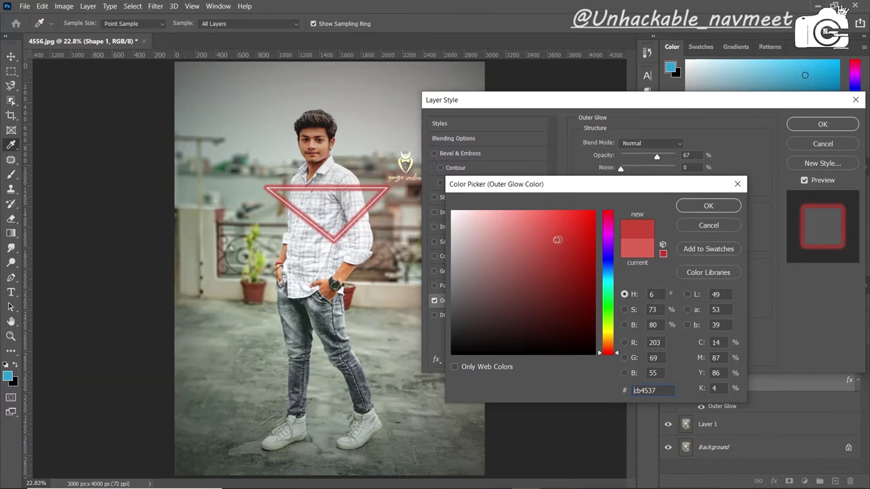
left_click(707, 207)
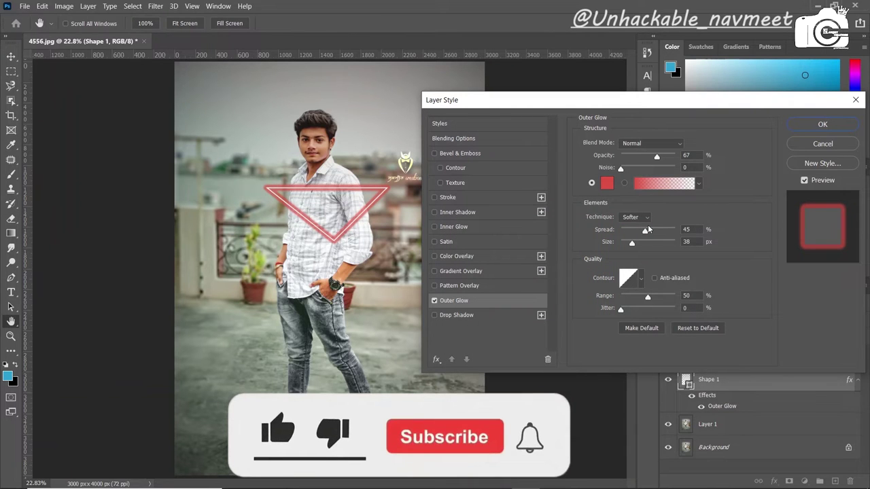
Step: Set the outer glow to 42% spread, 79 px size and 70% opacity, and apply it
left_click_drag(648, 229, 641, 244)
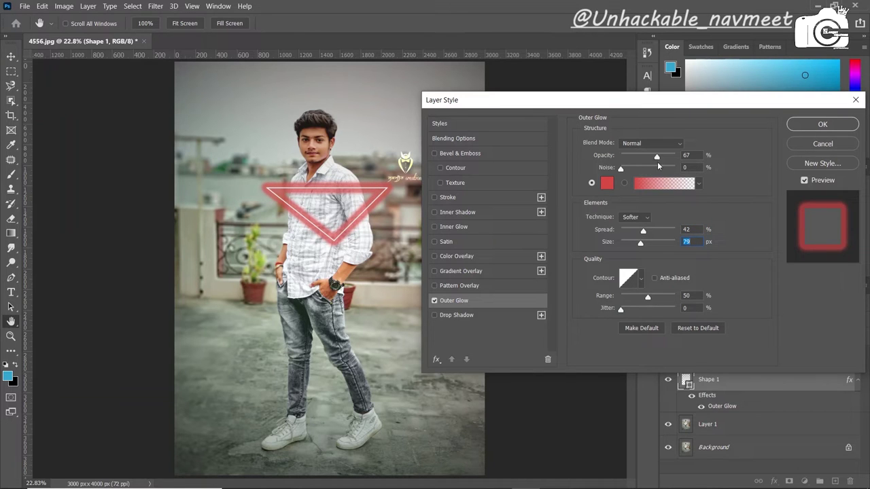
left_click_drag(661, 157, 654, 161)
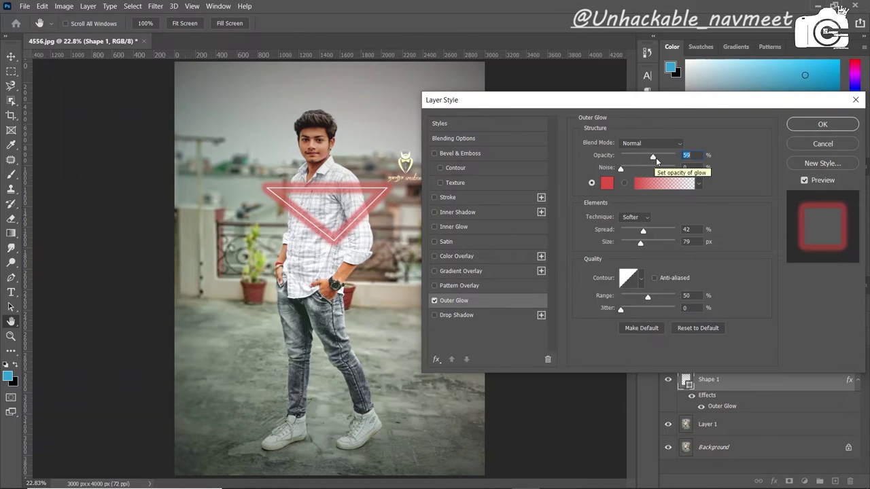
left_click_drag(656, 157, 661, 157)
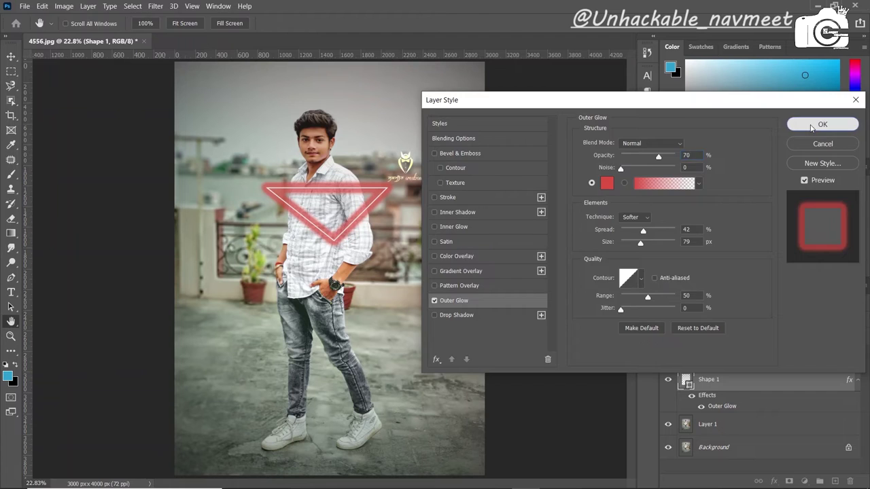
left_click(813, 128)
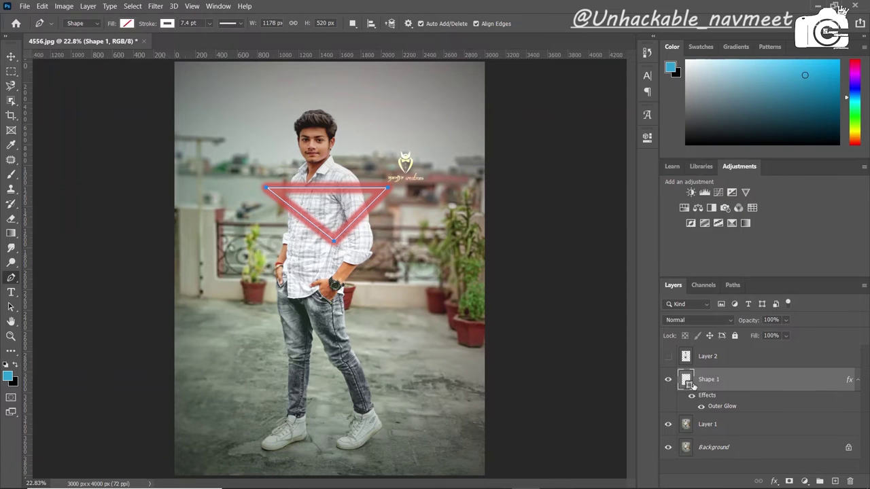
Step: Duplicate the triangle as Shape 1 copy and recolour its outer glow to blue #44a1dd
key("ctrl+j")
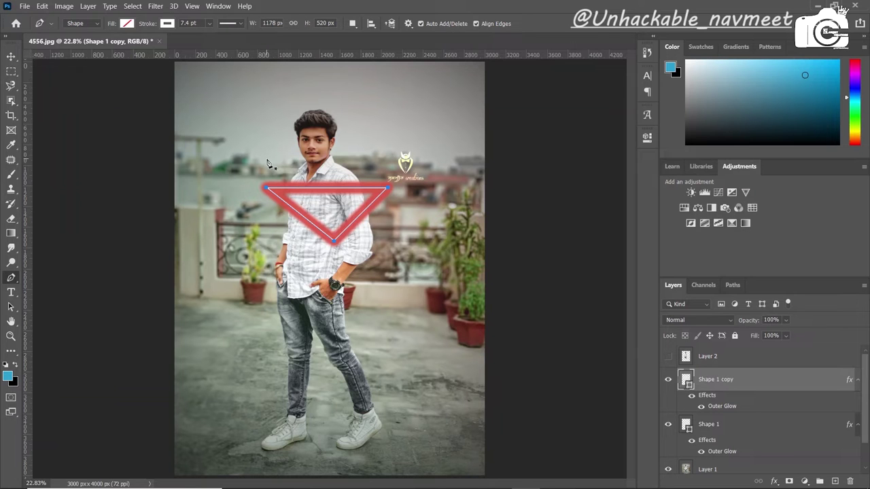
double_click(716, 412)
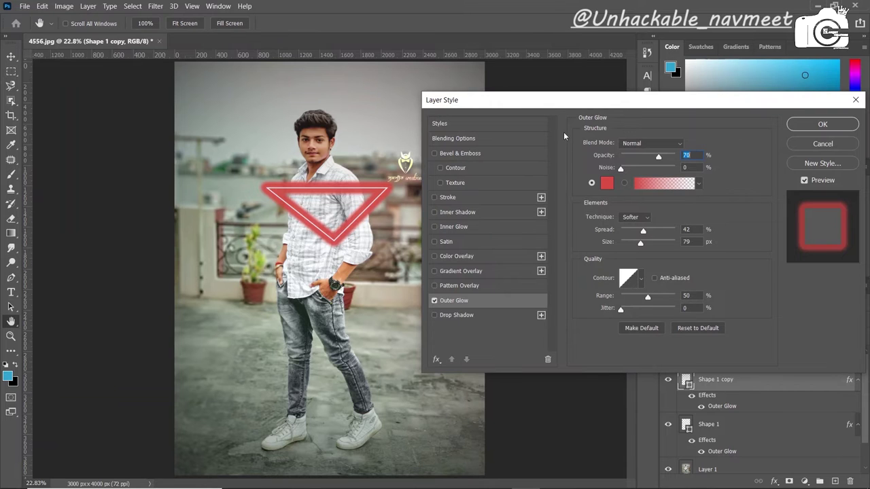
left_click(607, 183)
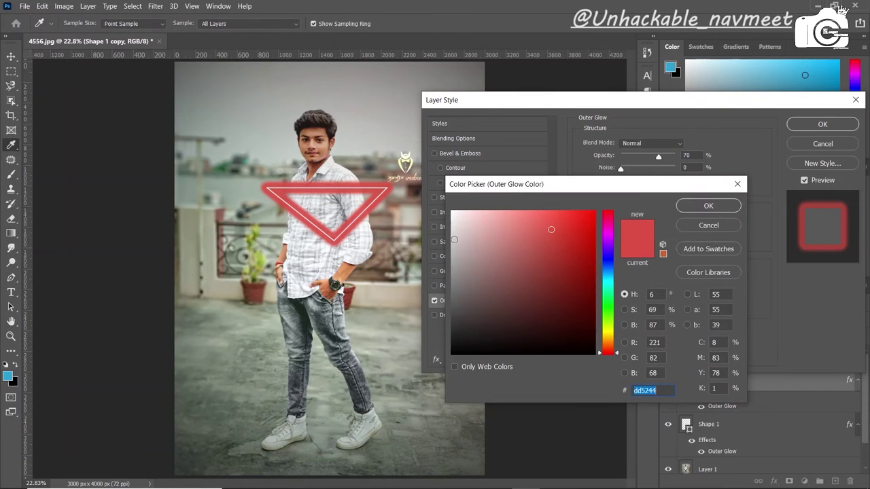
left_click_drag(608, 281, 609, 275)
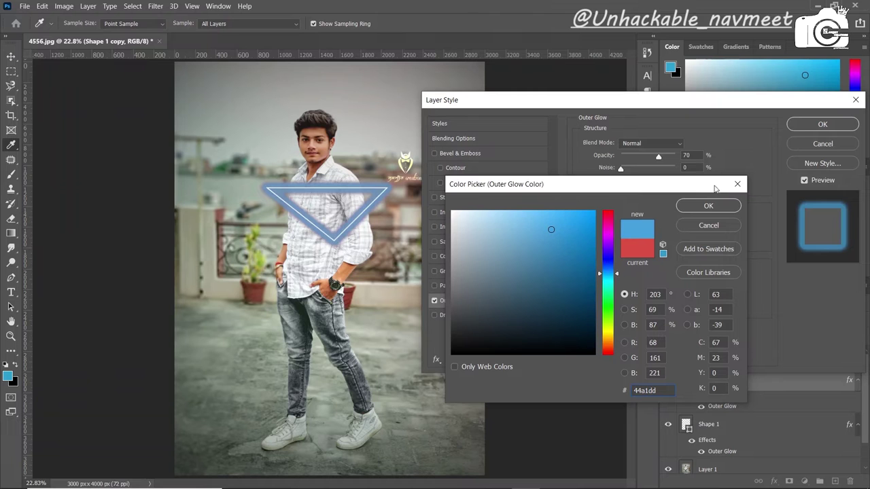
left_click(709, 205)
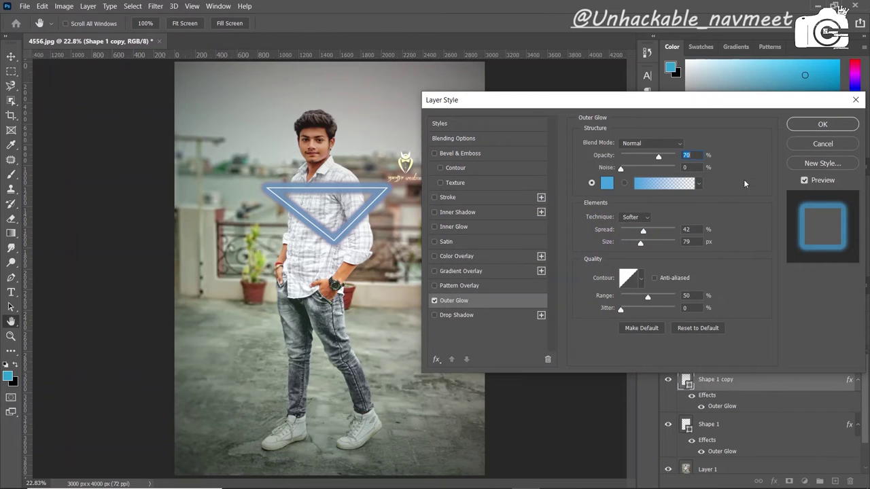
left_click(823, 125)
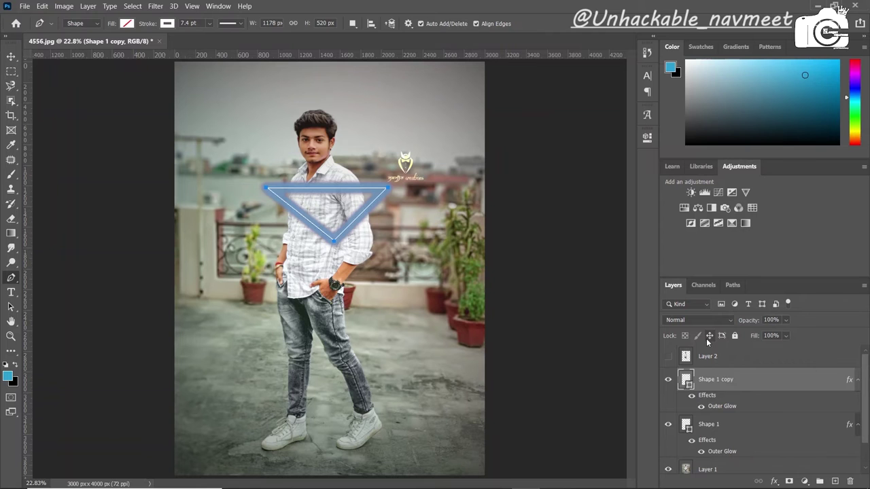
Step: Duplicate the triangle as Shape 1 copy 2 and recolour its outer glow to purple #c644dd
key("ctrl+j")
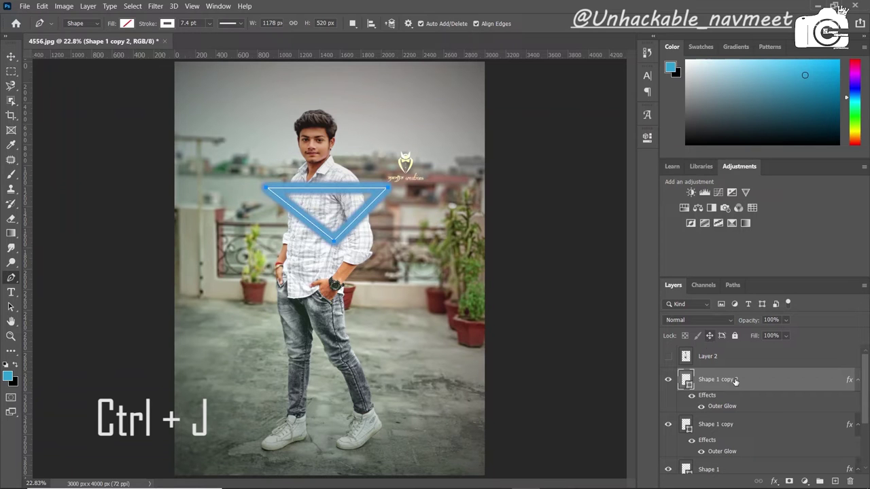
double_click(779, 387)
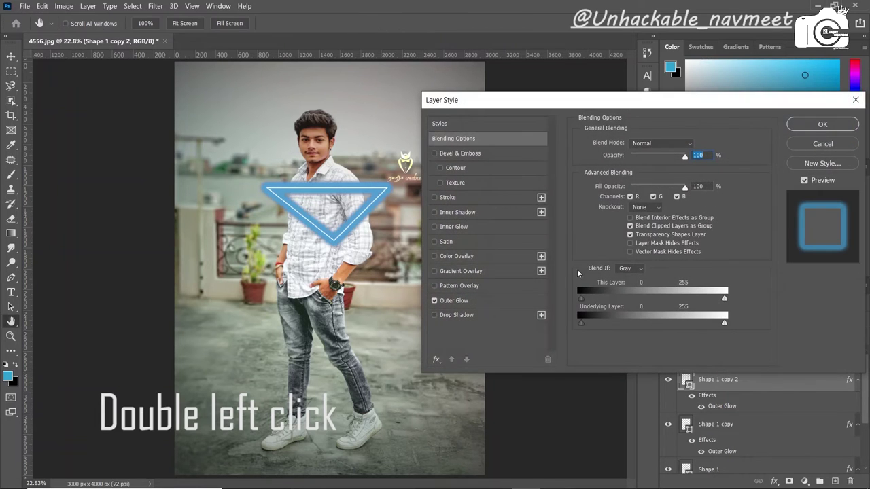
left_click(456, 301)
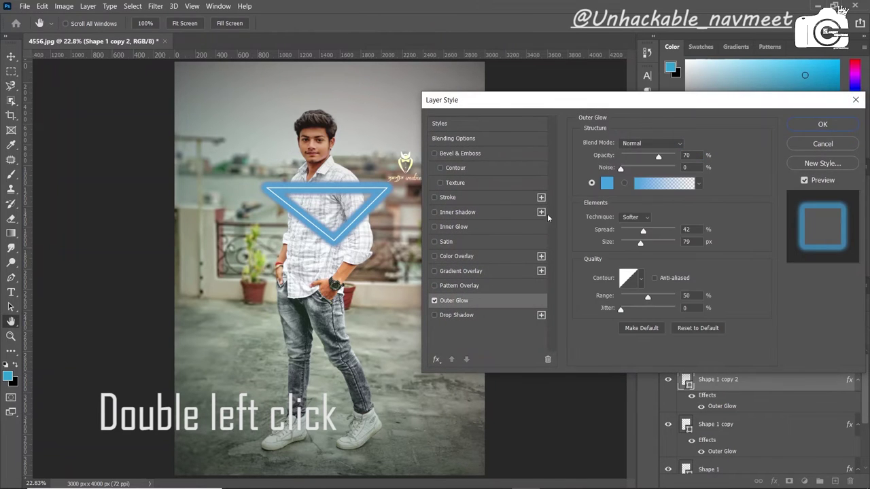
left_click(607, 183)
left_click_drag(617, 274, 610, 243)
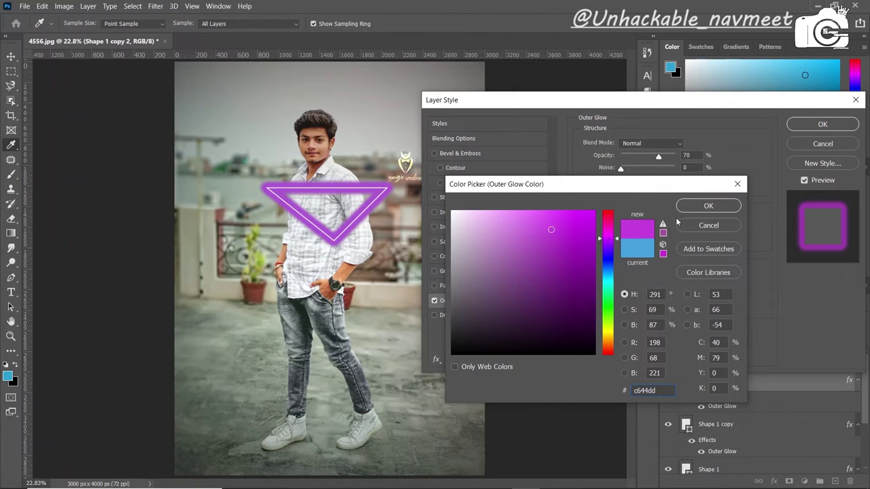
left_click(707, 206)
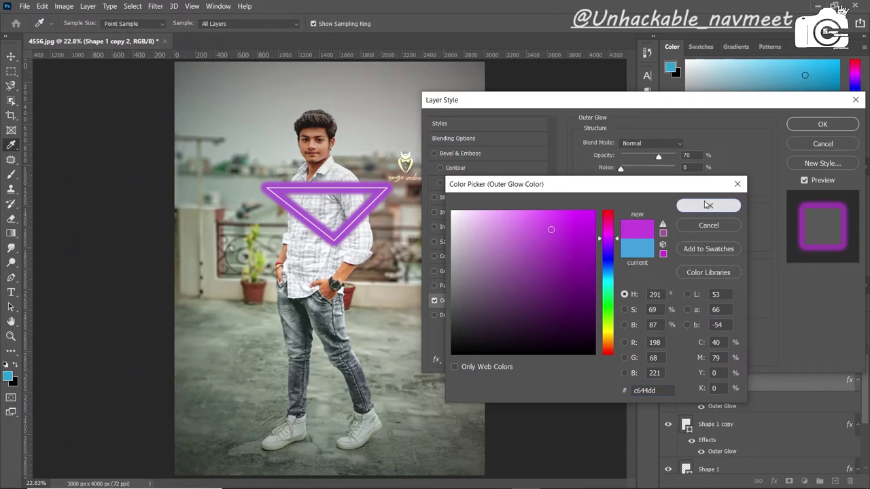
left_click(833, 128)
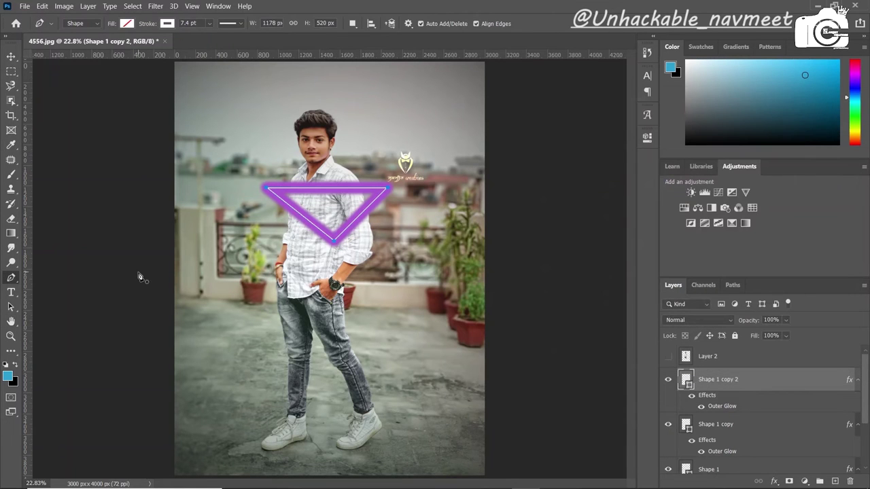
Step: With the Move tool, nudge the purple, blue and red triangles down by different amounts
left_click(11, 56)
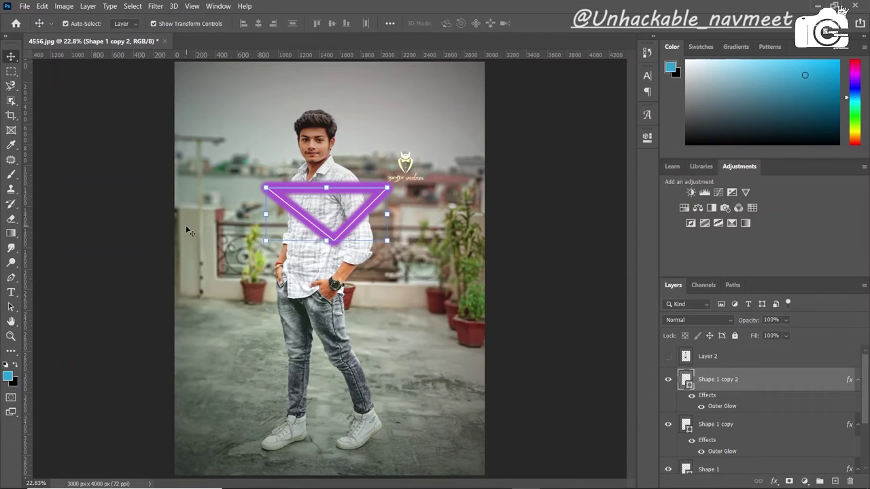
key("Down")
key("Down")
key("Down")
key("Down")
key("Down")
key("Down")
key("Down")
key("Down")
key("Down")
key("Down")
key("Down")
key("Down")
key("Down")
key("Down")
key("Down")
key("Down")
key("Down")
key("Down")
key("Down")
key("Down")
key("Down")
key("Down")
key("Down")
key("Down")
key("Down")
key("Down")
key("Down")
key("Down")
key("Down")
key("Down")
key("Down")
key("Down")
key("Down")
key("Down")
key("Down")
key("Down")
key("Down")
key("Down")
key("Down")
key("Down")
key("Down")
key("Down")
key("Down")
key("Down")
key("Down")
key("Down")
key("Down")
key("Down")
key("Down")
key("Down")
key("Down")
key("Down")
key("Down")
key("Down")
key("Down")
key("Down")
key("Down")
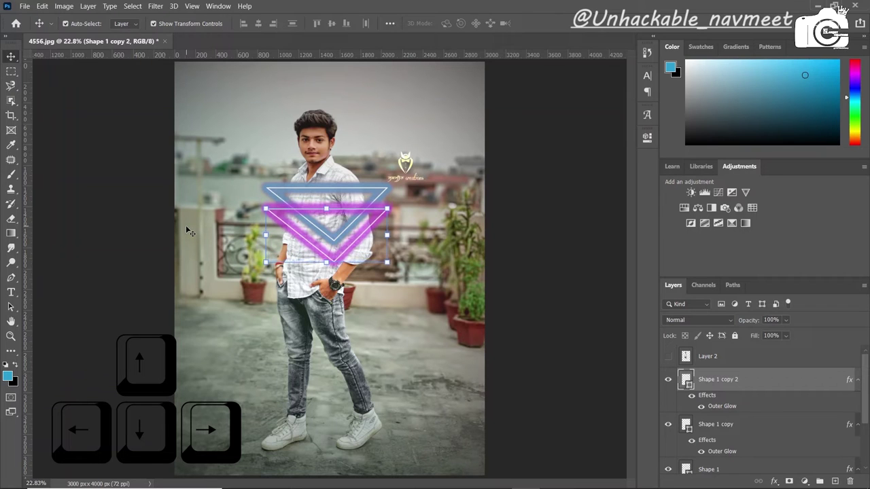
key("Down")
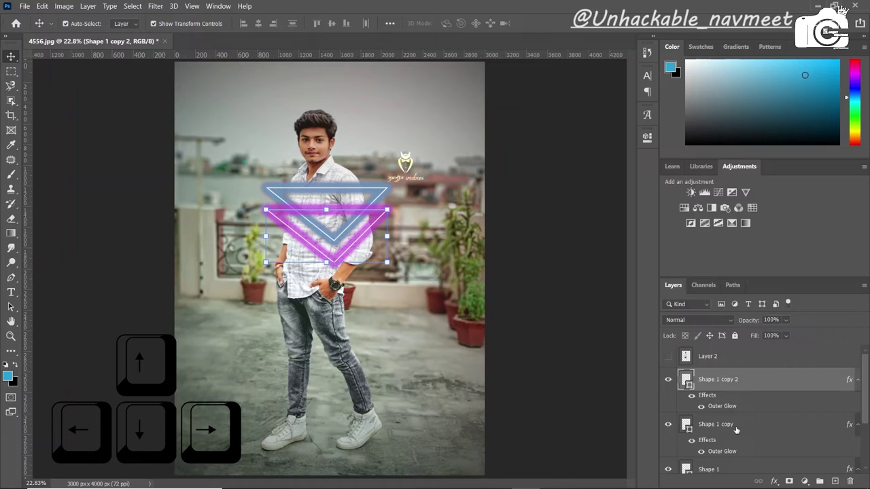
left_click(736, 430)
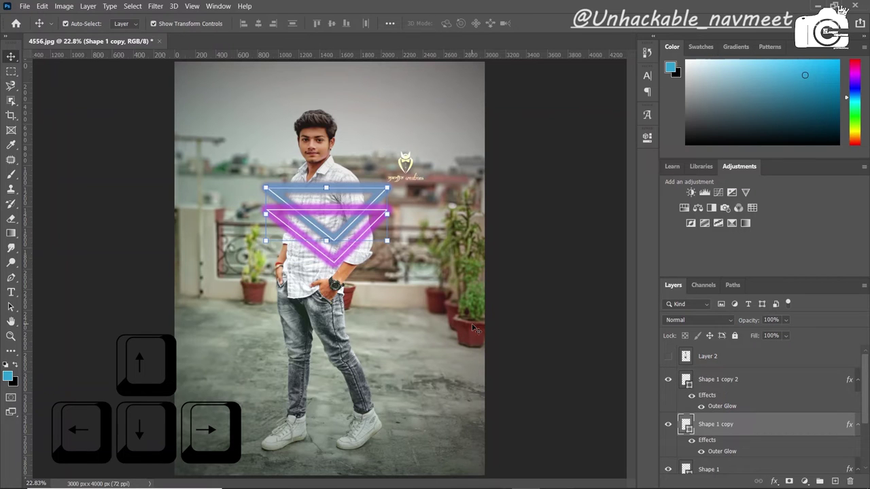
key("Down")
key("Down")
key("Down")
key("Down")
key("Down")
key("Down")
key("Down")
key("Down")
key("Down")
key("Down")
key("Down")
key("Down")
key("Down")
key("Down")
key("Down")
key("Down")
key("Down")
key("Down")
key("Down")
key("Down")
key("Down")
key("Down")
key("Down")
key("Down")
key("Down")
key("Down")
key("Down")
key("Down")
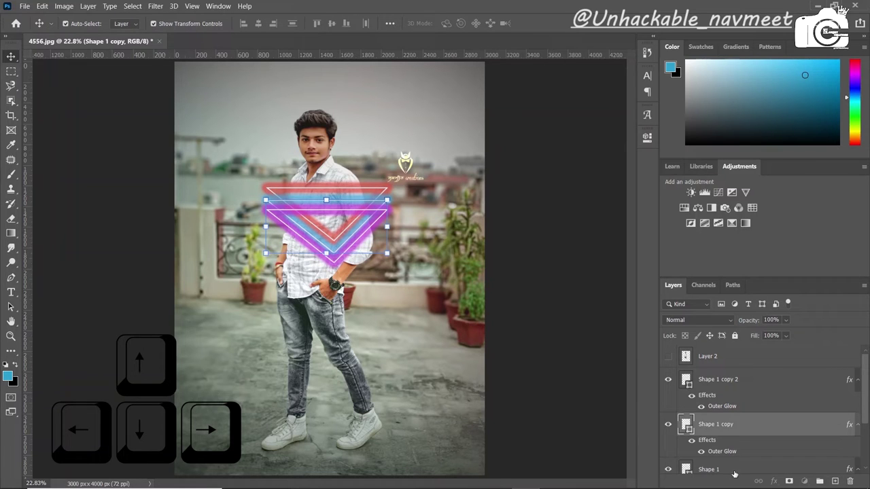
left_click(735, 472)
key("Down")
key("Down")
key("Down")
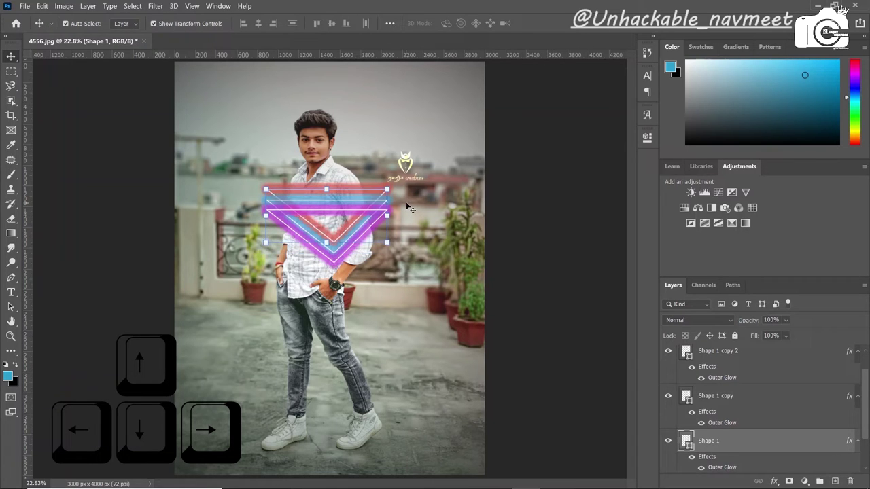
key("Down")
mouse_move(867, 401)
left_mouse_down()
mouse_move(868, 423)
mouse_move(868, 358)
left_mouse_up()
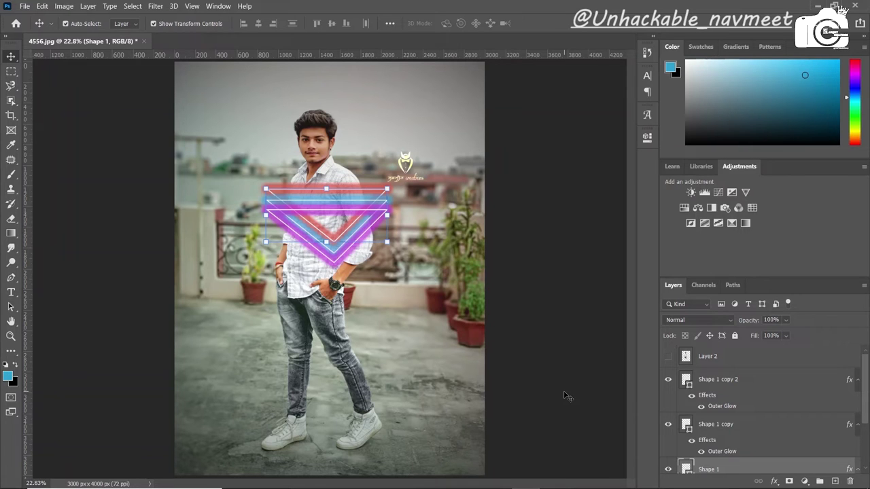
left_click(723, 359)
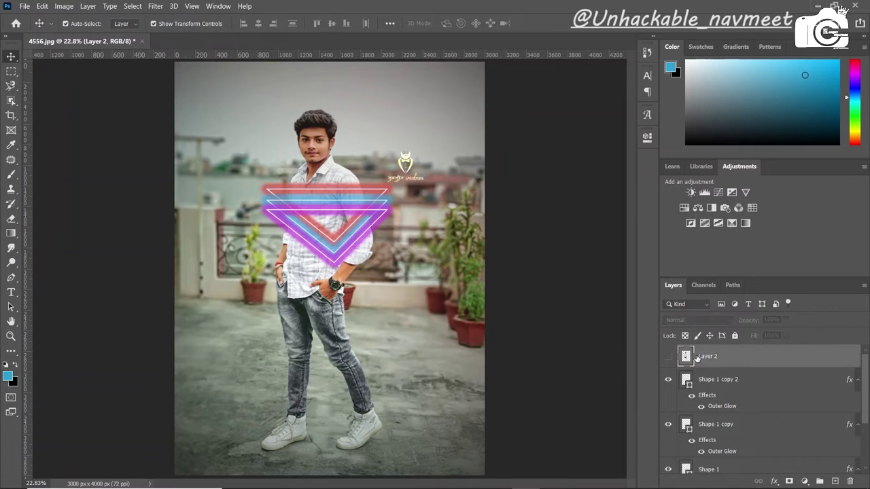
left_click(667, 357)
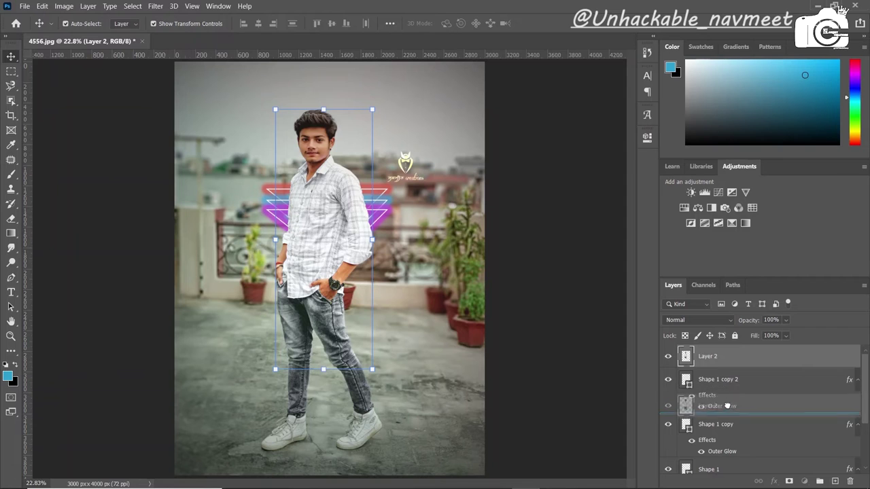
left_click_drag(731, 359, 728, 411)
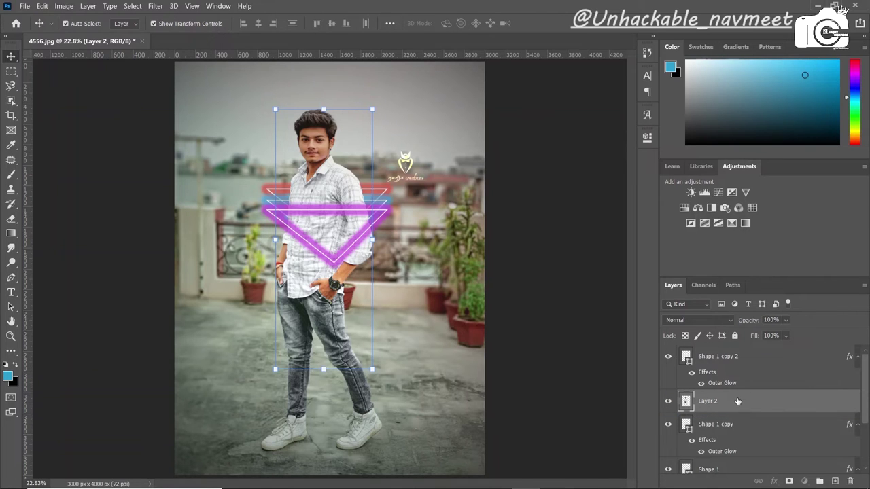
left_click_drag(738, 401, 731, 446)
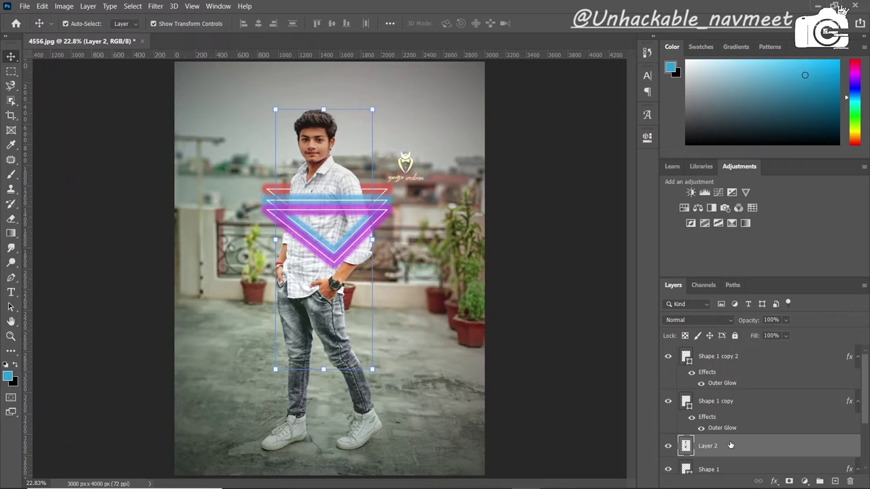
left_click_drag(730, 445, 737, 352)
left_click(668, 356)
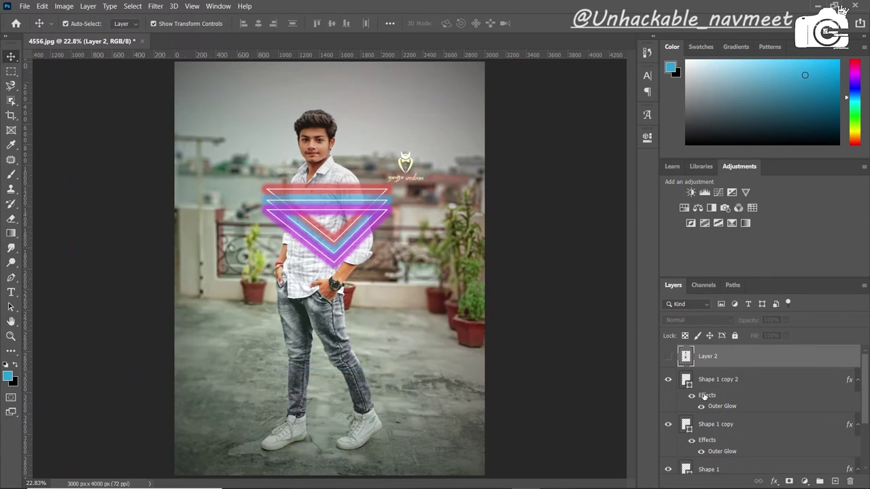
left_click(718, 389)
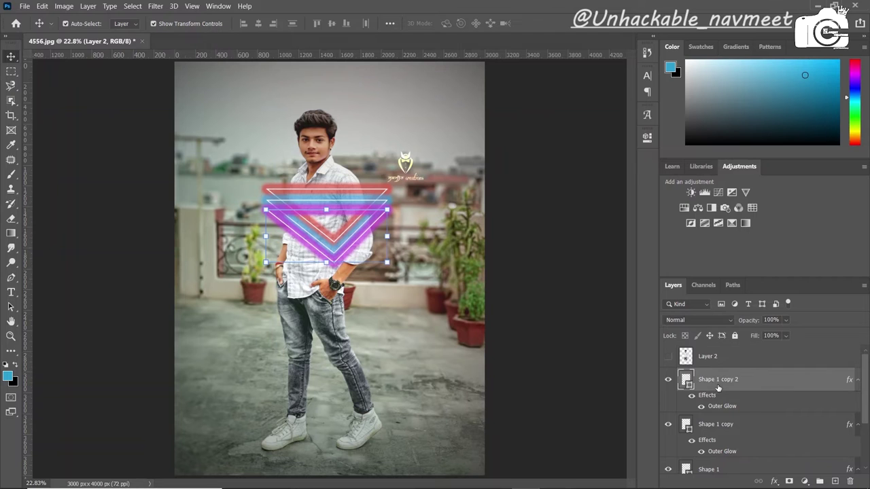
Step: Rasterize the purple triangle and erase its top bar with the Eraser
left_click(11, 218)
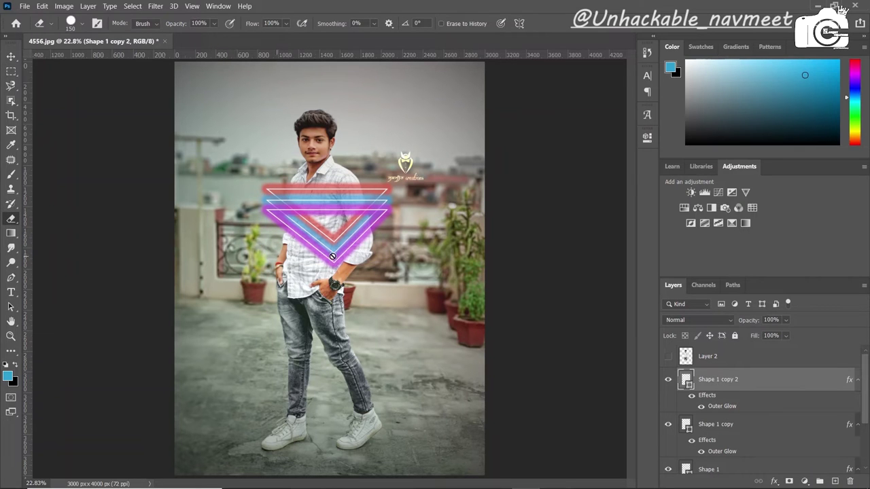
scroll(332, 256, "up", 1)
scroll(363, 245, "up", 1)
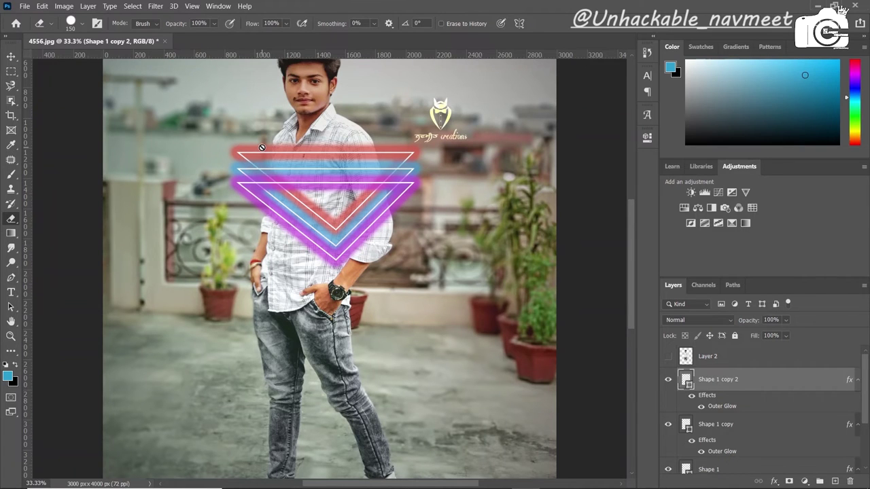
left_click(296, 180)
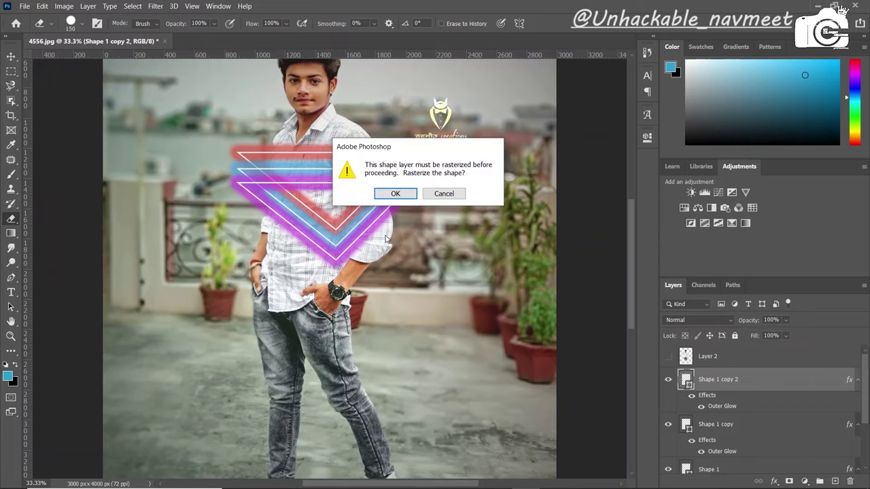
left_click(410, 195)
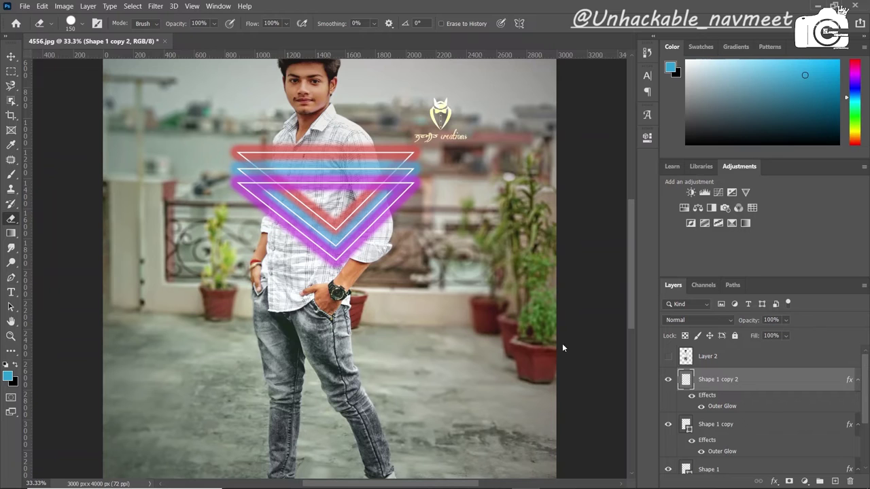
left_click_drag(310, 186, 367, 180)
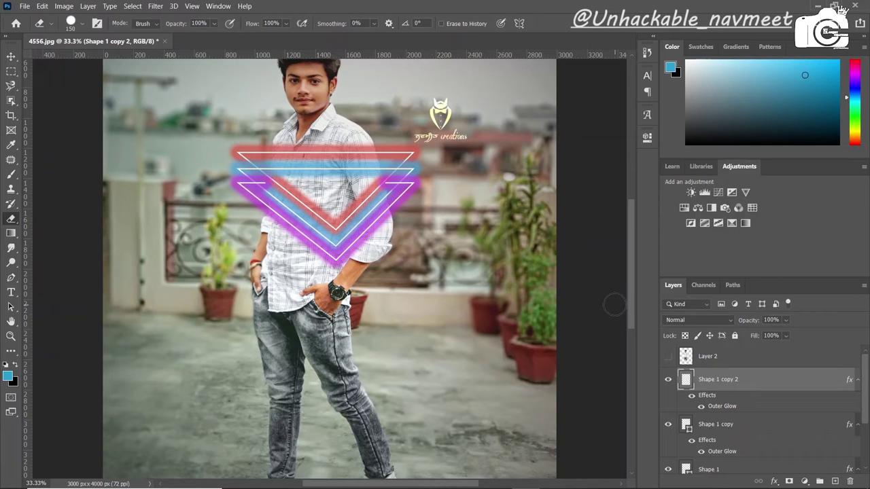
Step: Toggle the triangle layers' visibility to isolate the blue triangle and select Shape 1 copy
left_click(669, 424)
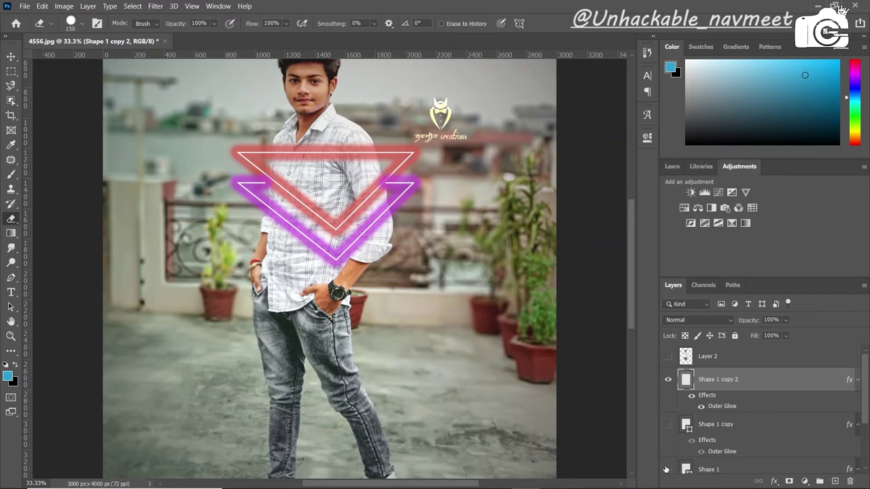
left_click(668, 469)
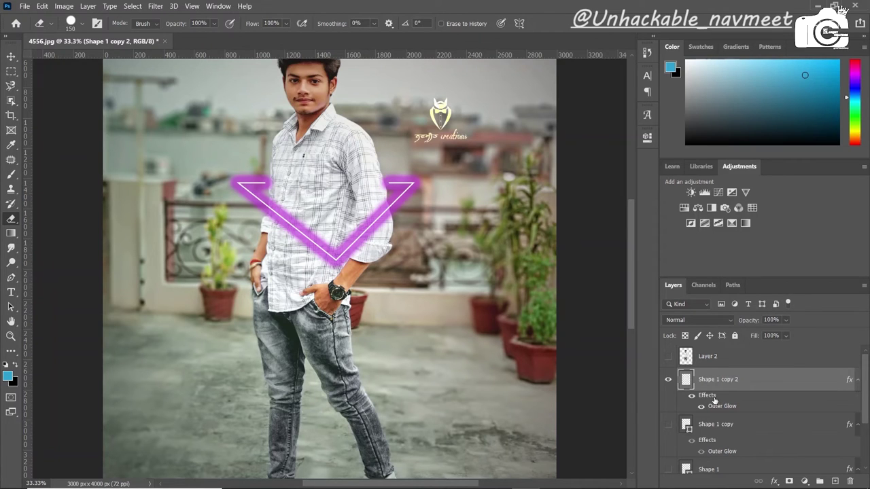
left_click(670, 381)
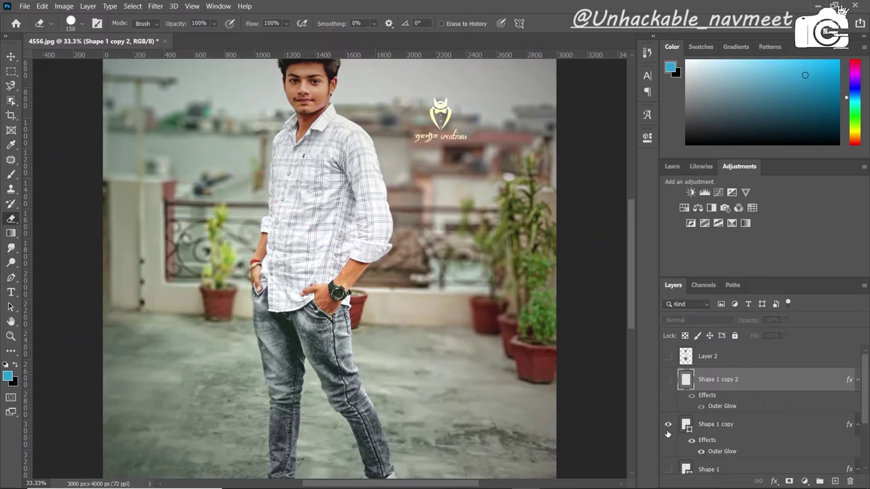
left_click(668, 426)
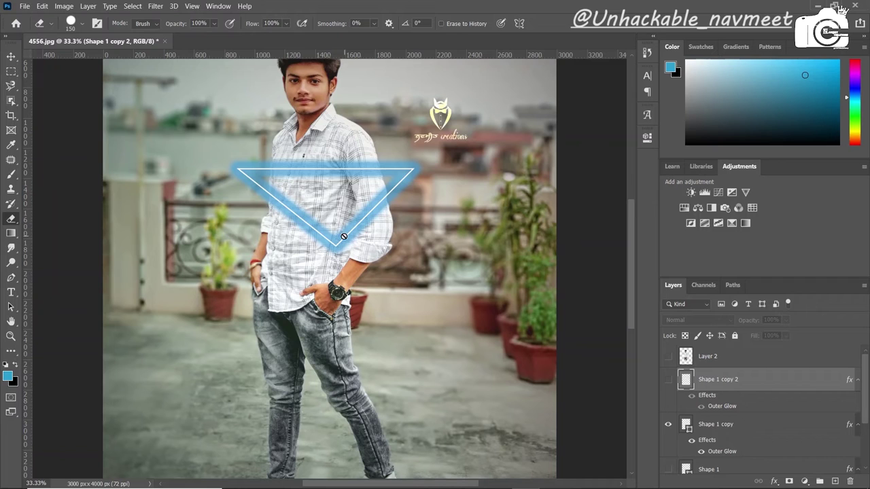
left_click(344, 236)
left_click(421, 195)
left_click(672, 380)
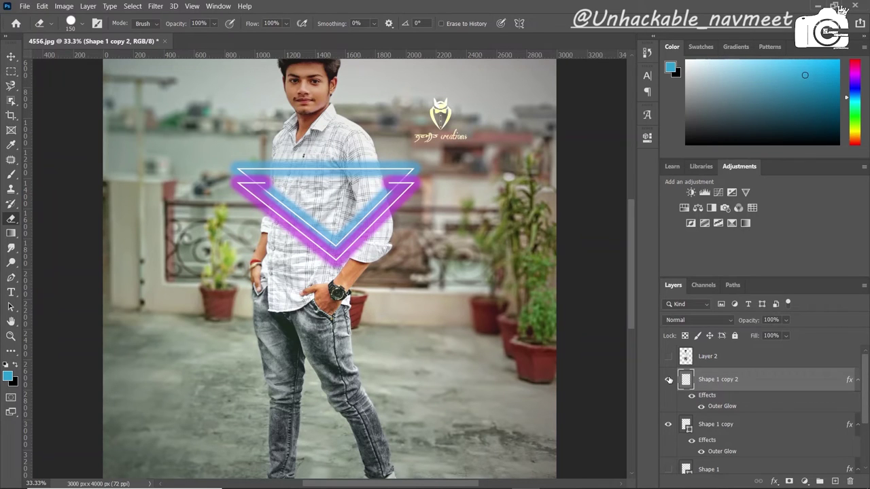
left_click(737, 432)
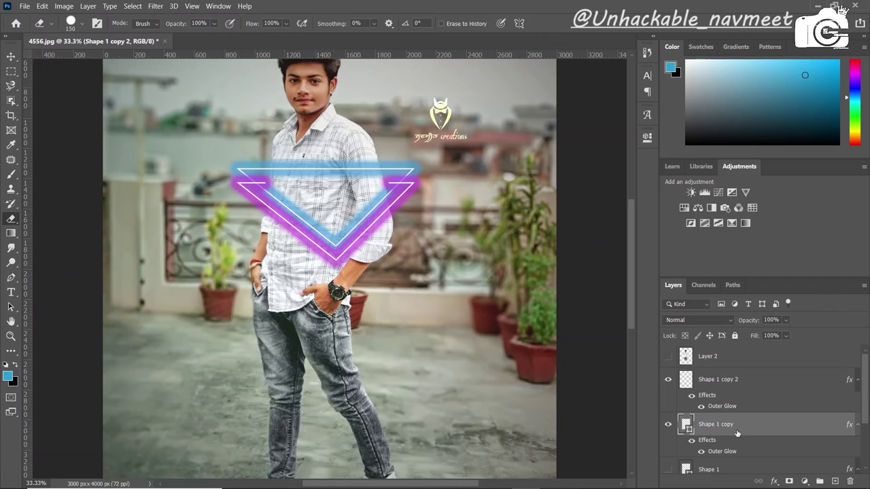
Step: Rasterize the blue triangle and erase its slanted sides, leaving only the top bar
left_click(669, 380)
left_click(290, 213)
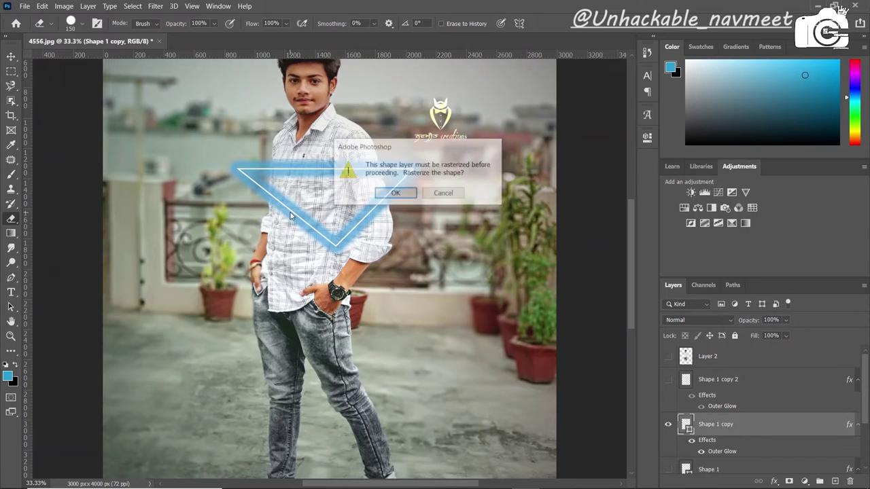
left_click(408, 195)
mouse_move(309, 241)
left_mouse_down()
mouse_move(284, 204)
mouse_move(341, 235)
mouse_move(380, 197)
left_mouse_up()
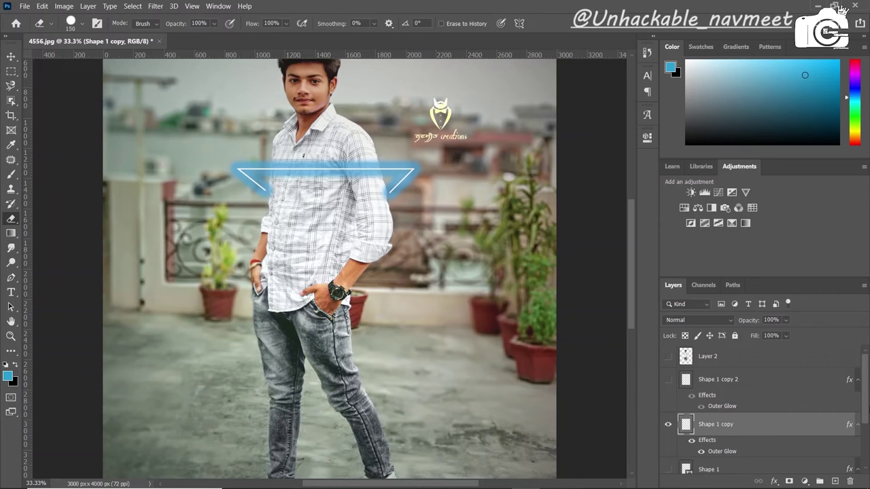
left_click_drag(867, 406, 868, 425)
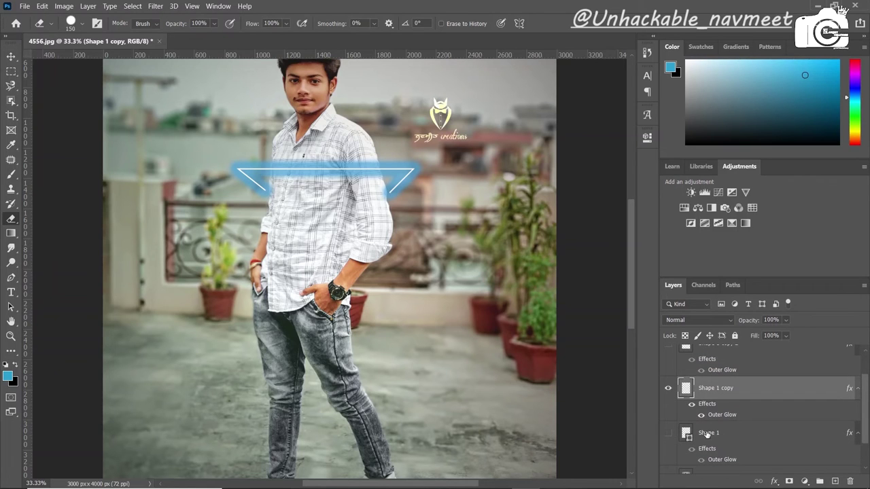
Step: Select the red triangle's Shape 1 layer and rasterize it
left_click(707, 435)
left_click(667, 433)
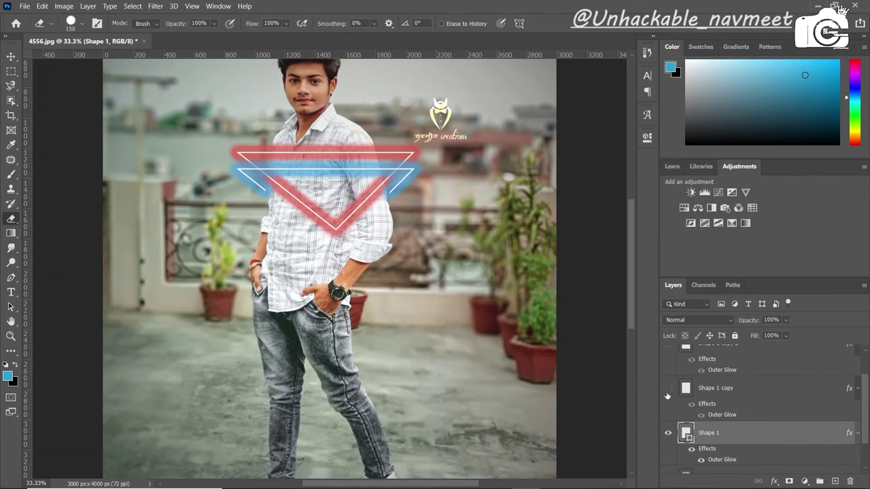
left_click(668, 388)
left_click(344, 206)
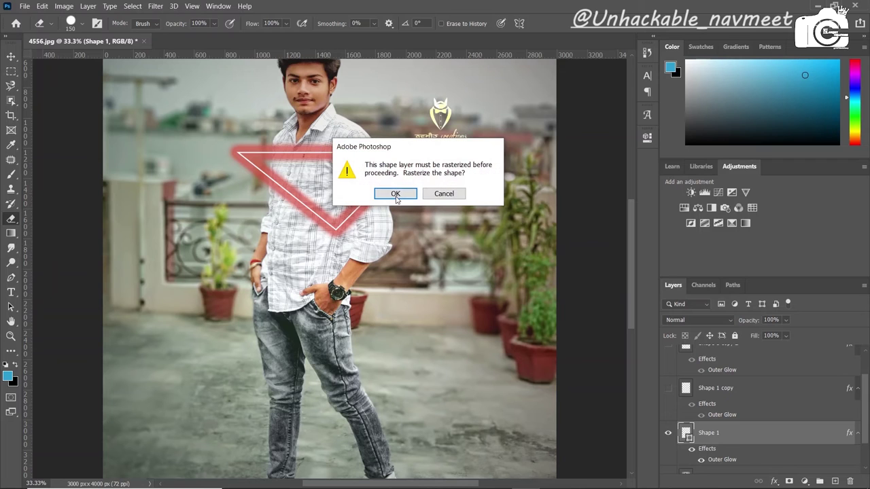
left_click(390, 195)
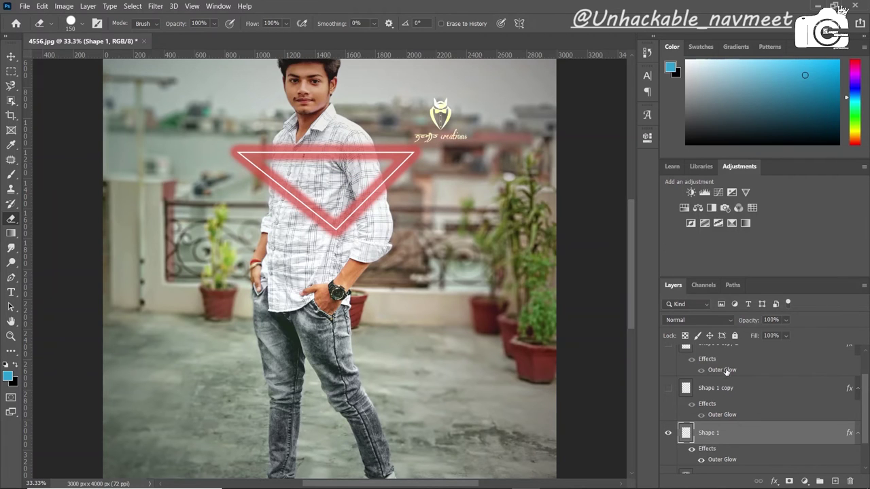
Step: Show the blue and purple triangles again and fit the photo on screen
left_click(743, 394)
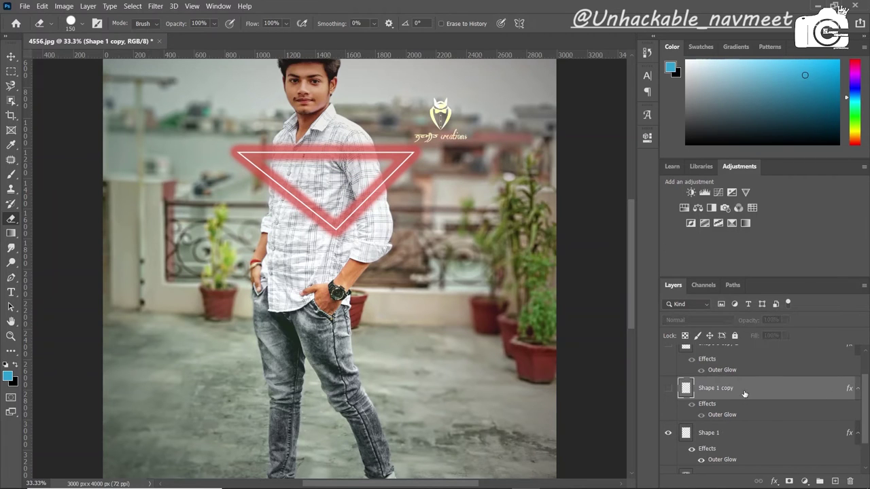
left_click(668, 388)
left_click(671, 348)
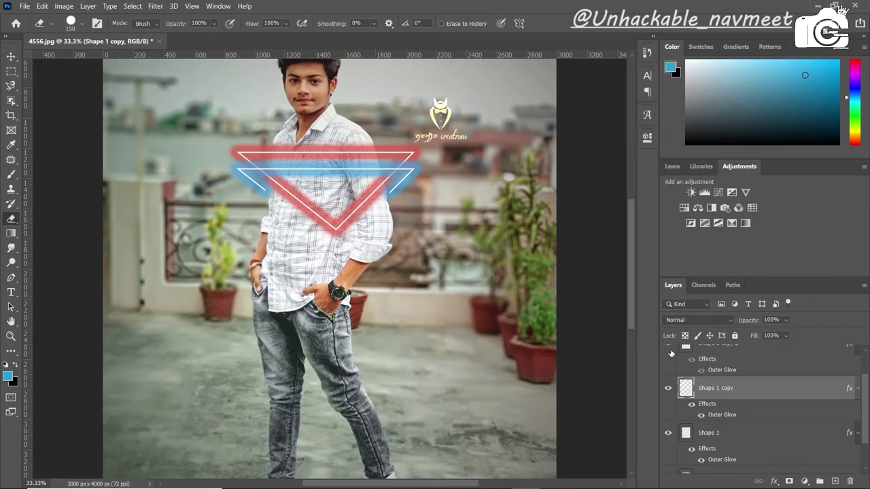
key("z")
right_click(402, 274)
left_click(408, 278)
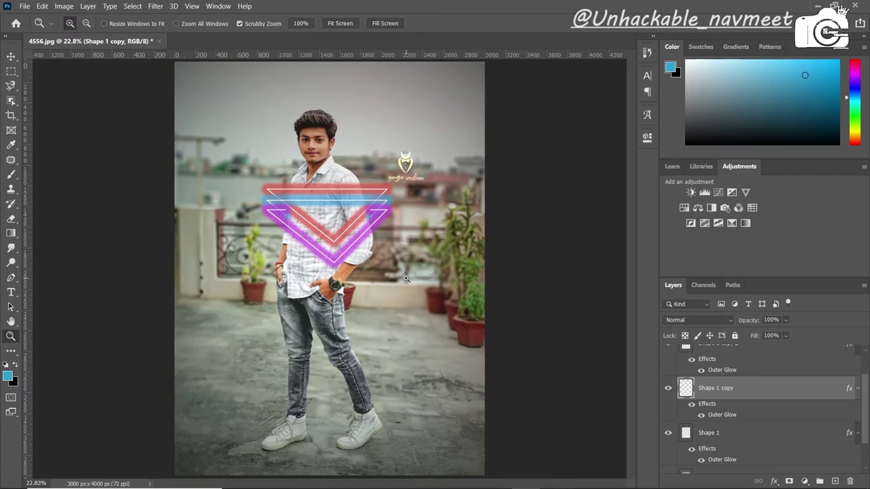
Step: Move Layer 2 just below Shape 1 copy 2 and make the cut-out man visible
left_click(712, 348)
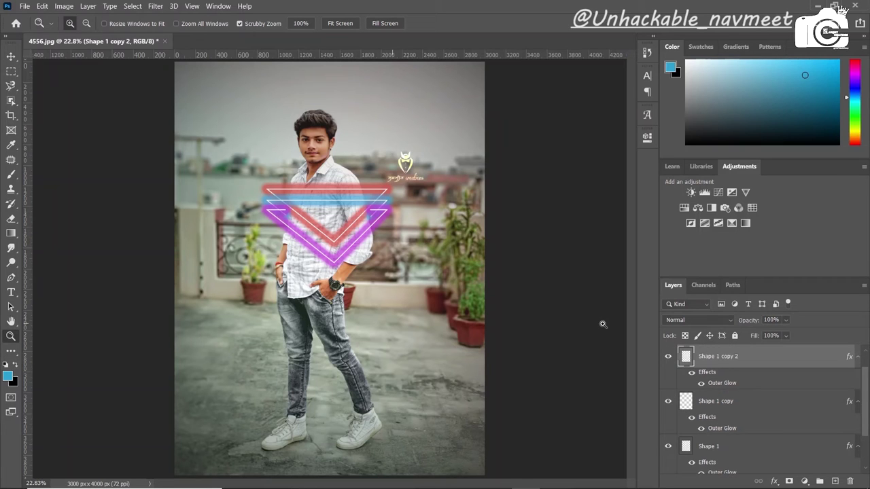
scroll(863, 384, "up", 1)
left_click_drag(738, 360, 733, 391)
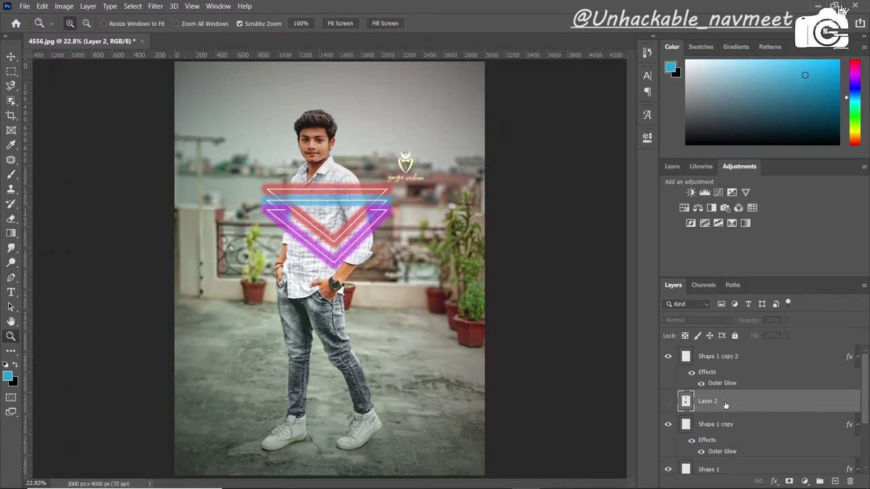
left_click(668, 401)
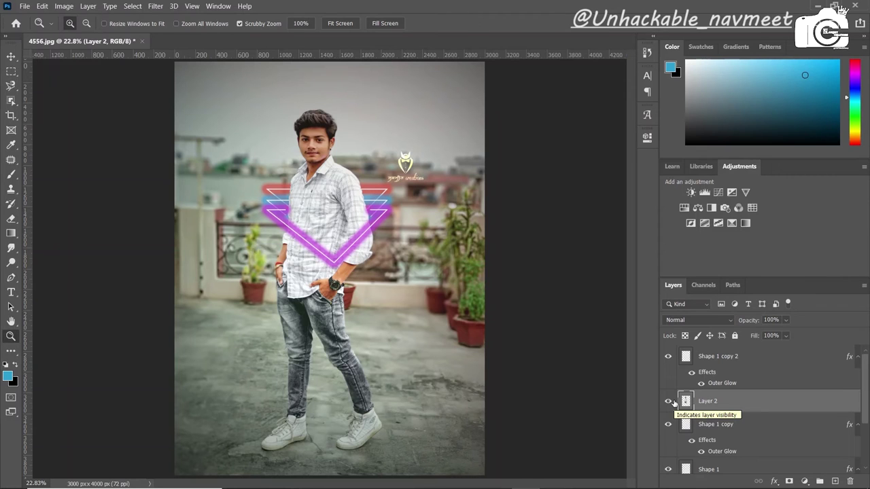
key("p")
scroll(748, 408, "down", 1)
left_click(708, 462)
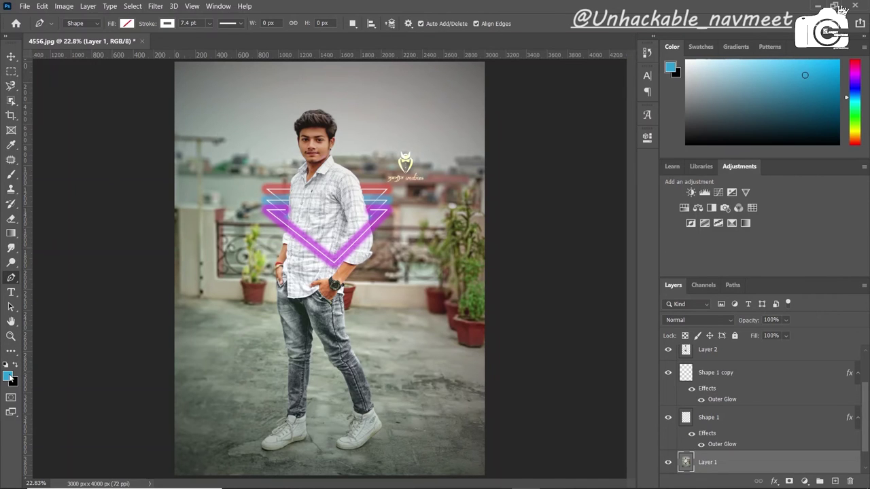
Step: Draw a Buffalo Thorn Tree custom shape from Leaf Trees beside the man's legs
left_click(10, 352)
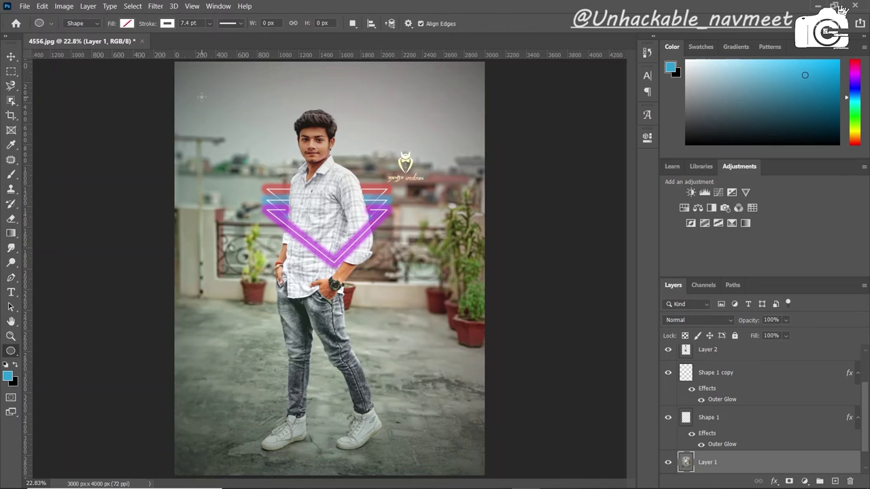
right_click(15, 351)
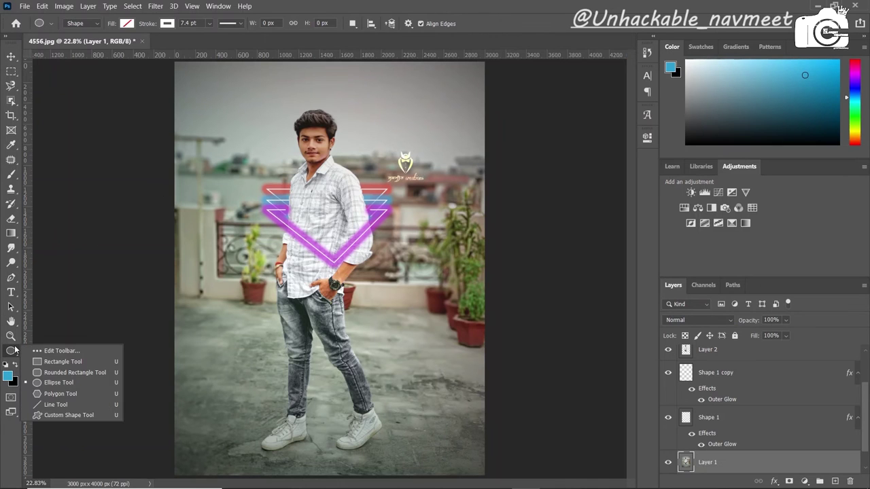
left_click(59, 415)
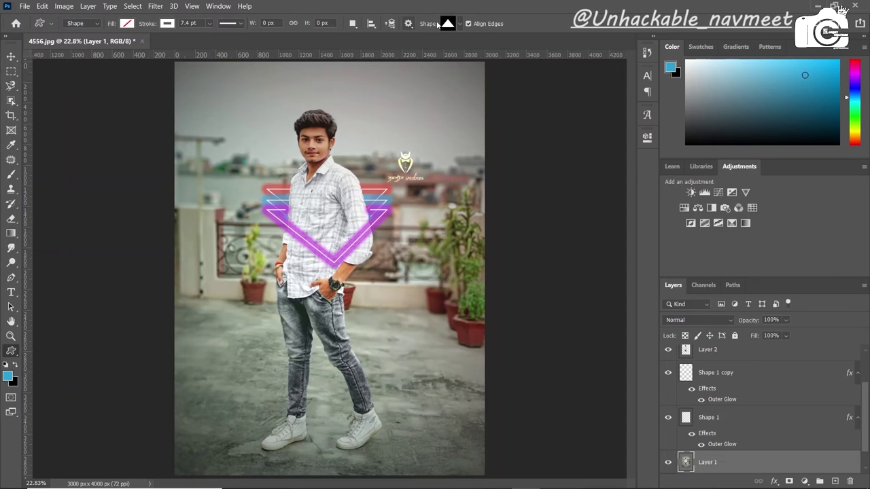
left_click(454, 24)
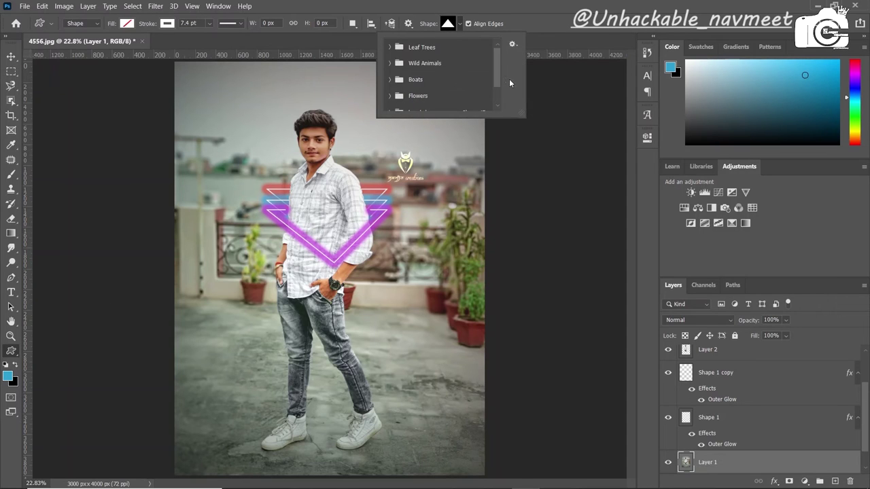
left_click(390, 47)
left_click(410, 68)
left_click(459, 240)
left_click_drag(459, 239, 355, 379)
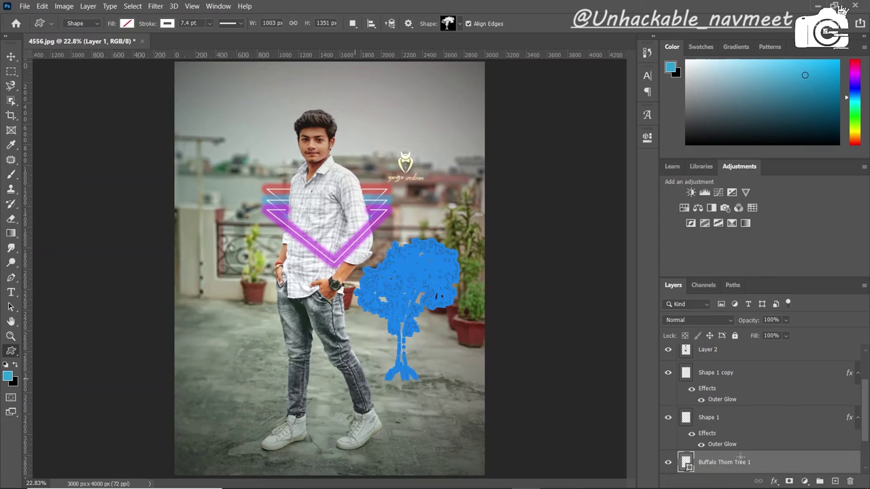
Step: Set the tree shape's stroke colour to white
left_click(126, 24)
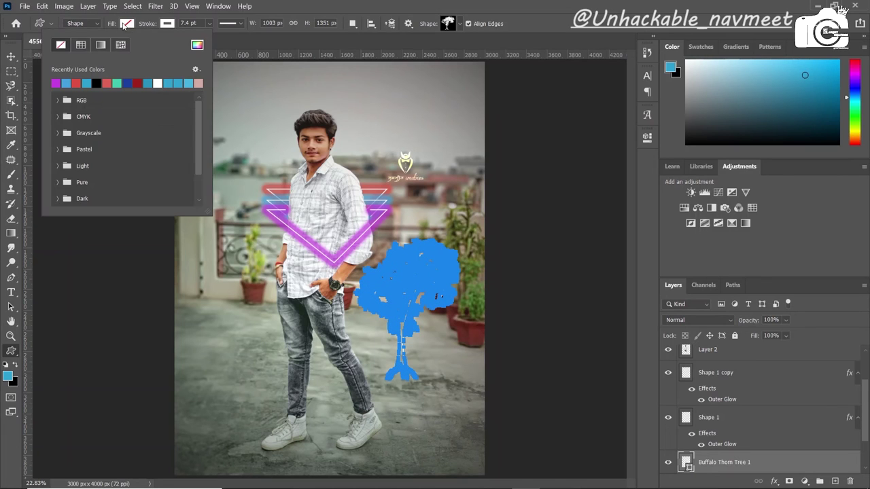
left_click(169, 25)
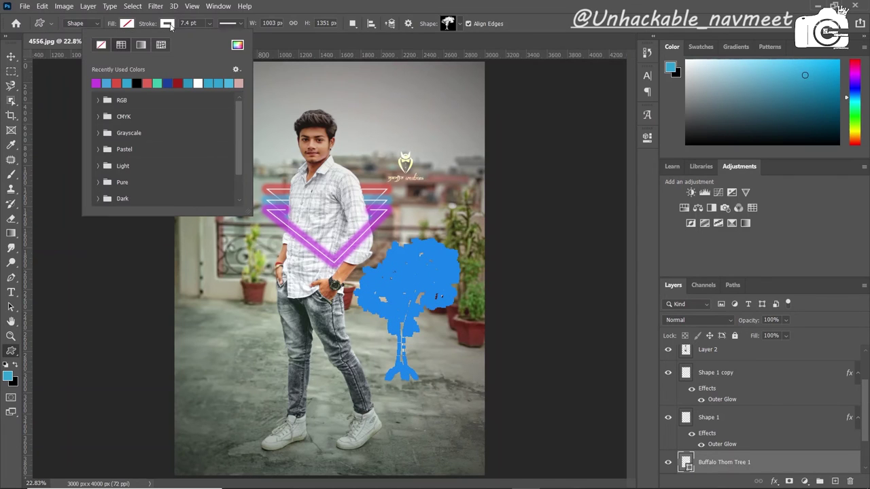
left_click(198, 83)
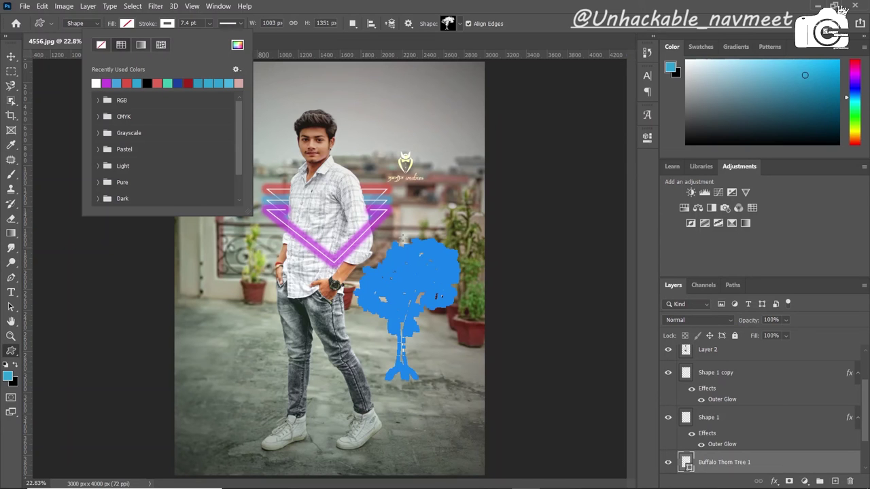
left_click(789, 465)
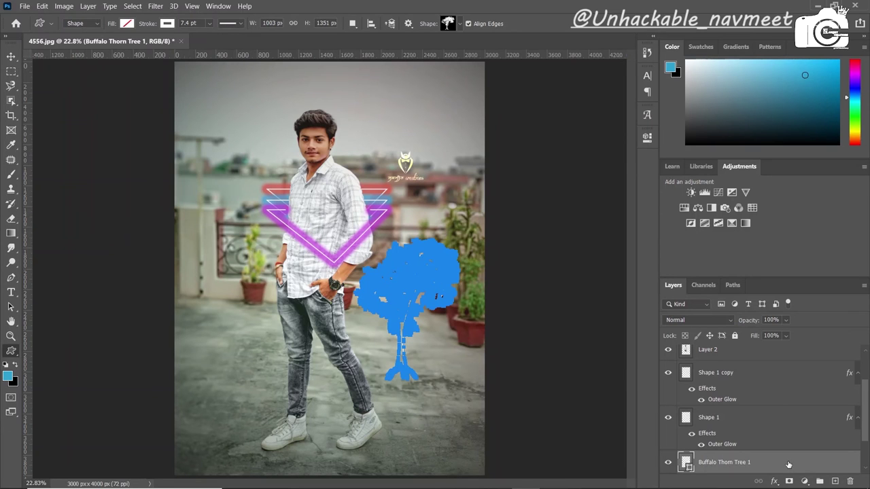
Step: Give the tree a Softer purple Outer Glow at 88% opacity, adjusting its spread
double_click(788, 465)
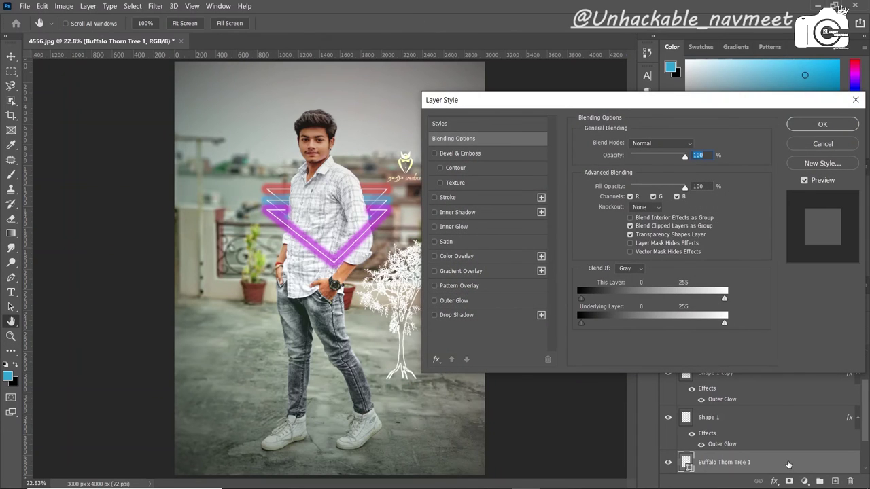
left_click(449, 300)
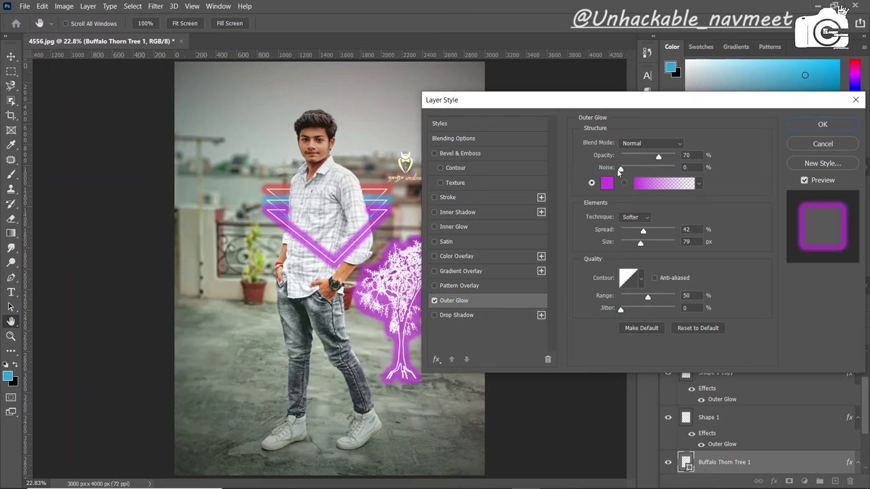
left_click_drag(658, 157, 668, 157)
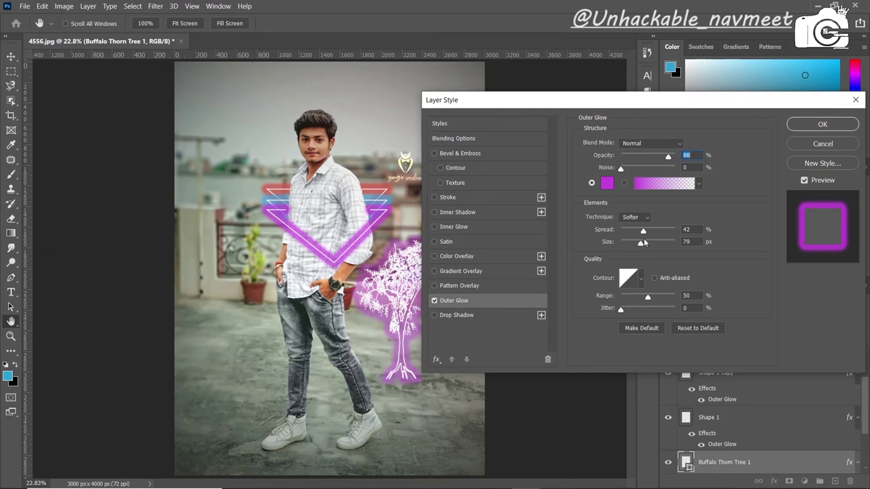
left_click(635, 217)
left_click(633, 226)
left_click(633, 230)
left_click_drag(633, 231, 627, 243)
left_click(636, 233)
left_click(823, 124)
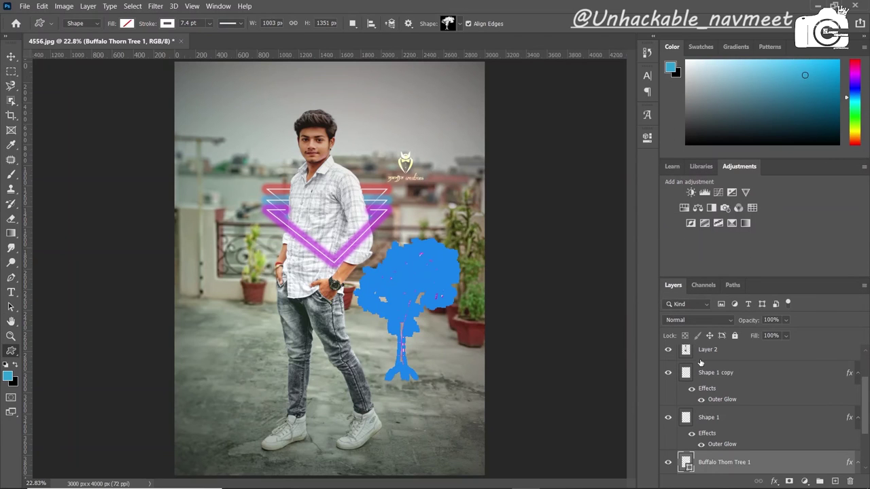
Step: Duplicate the tree layer twice and move a copy up and right of the original
key("ctrl+j")
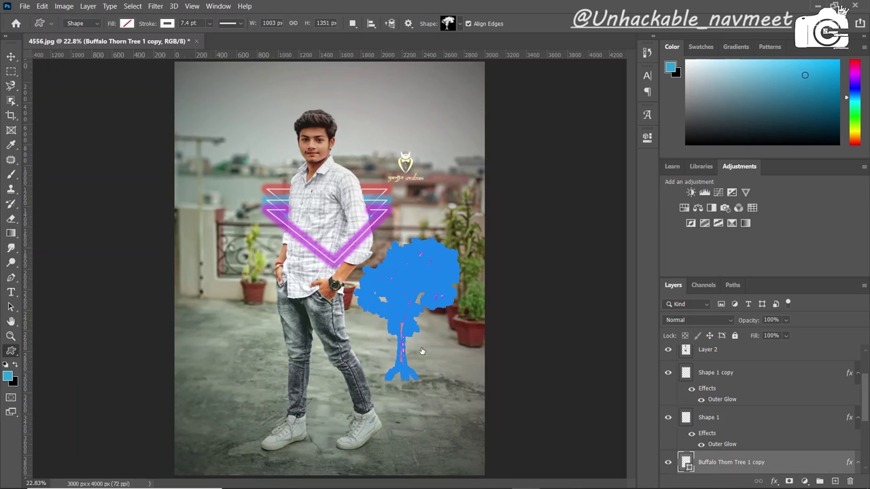
left_click(11, 56)
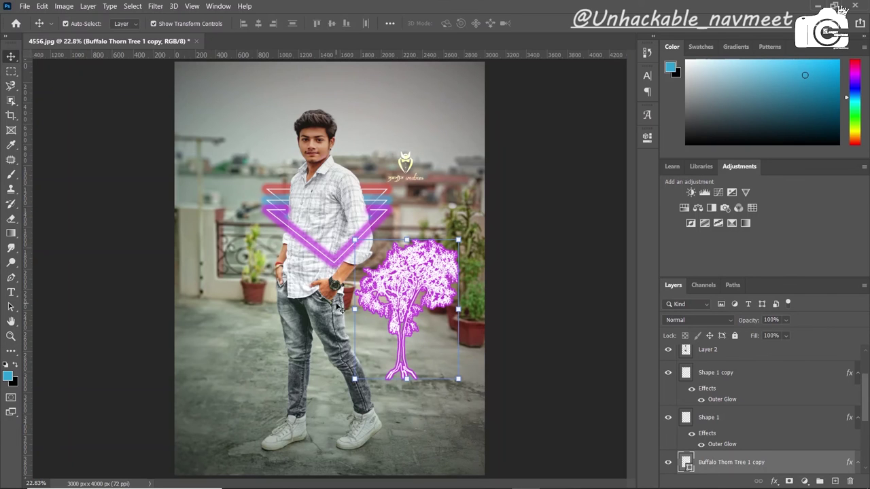
double_click(756, 462)
key("Return")
key("ctrl+j")
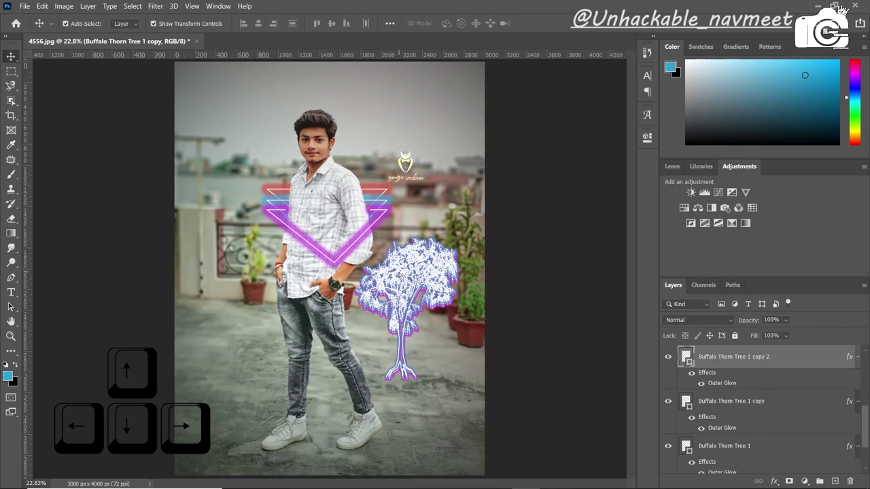
key("shift+Up")
key("shift+Up")
key("shift+Up")
left_click_drag(406, 293, 397, 272)
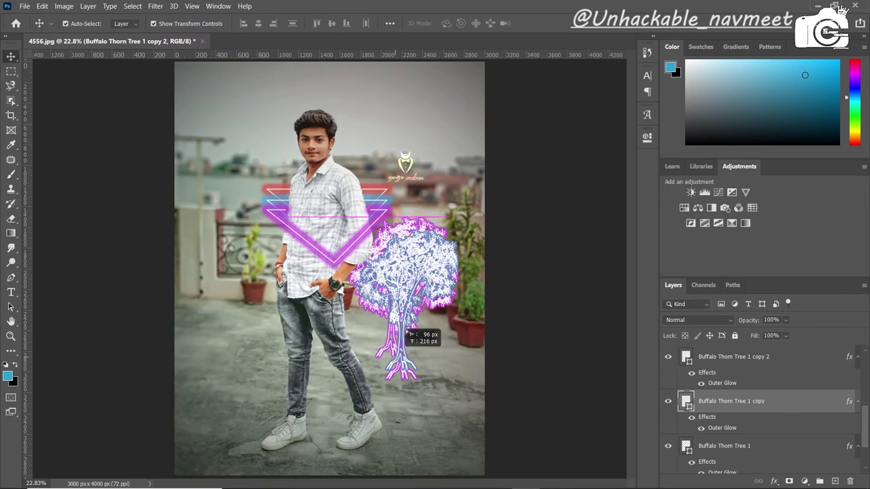
left_click_drag(395, 275, 427, 263)
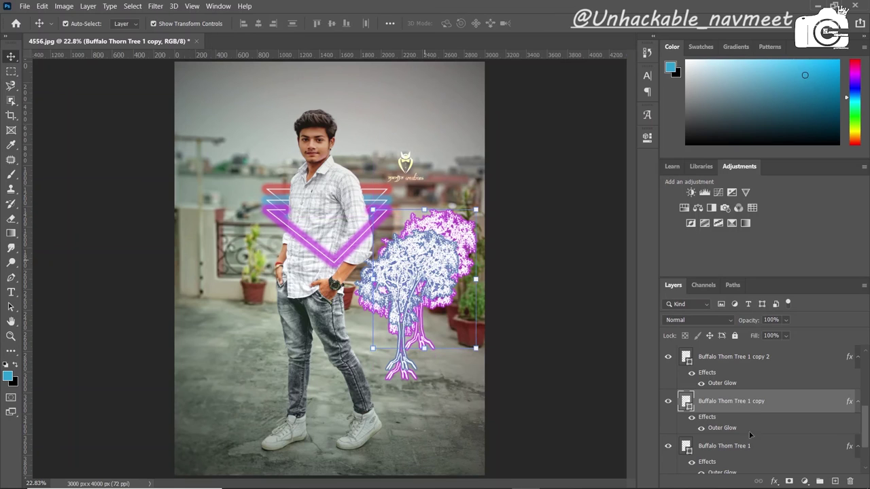
Step: Hide all three tree layers and delete the Buffalo Thorn Tree layers
left_click(668, 359)
left_click(667, 402)
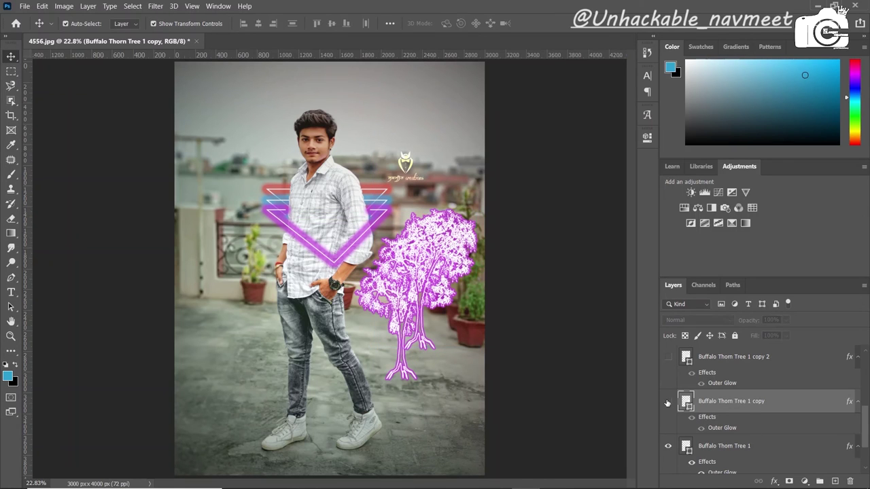
left_click(668, 447)
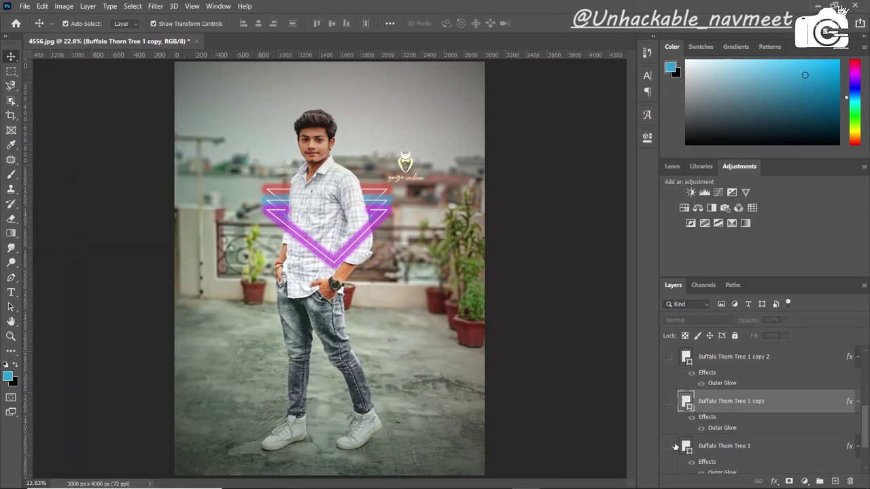
left_click(748, 359)
key("Delete")
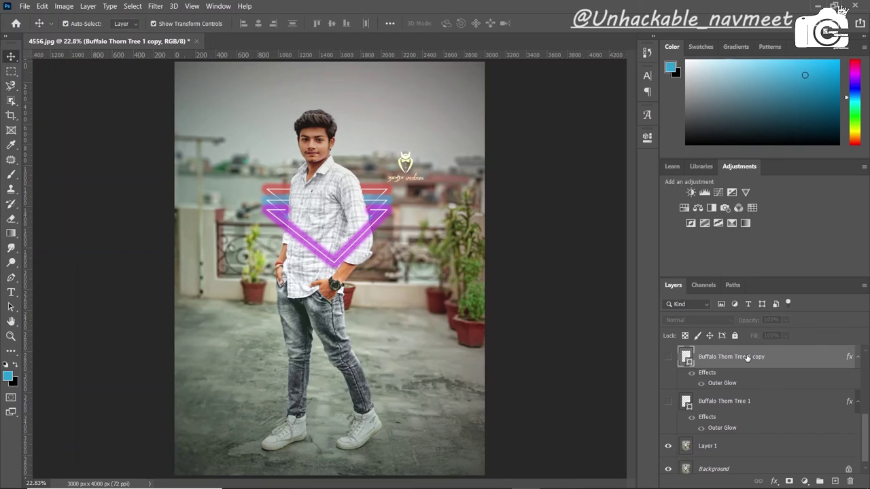
key("Delete")
key("Delete")
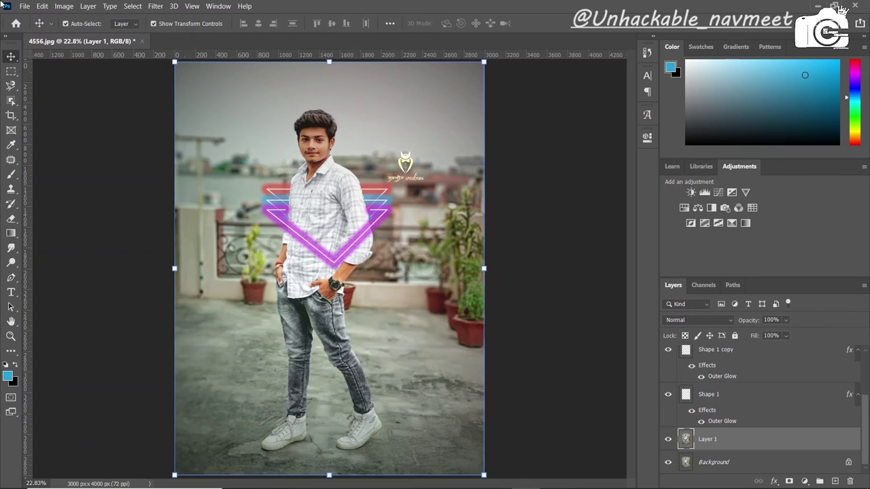
Step: Start a Save As to the computer with JPEG as the file format
left_click(25, 6)
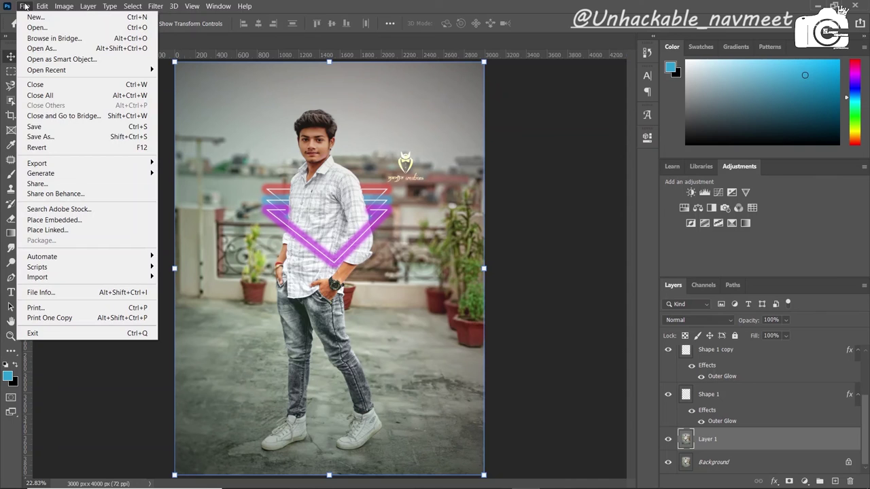
left_click(46, 138)
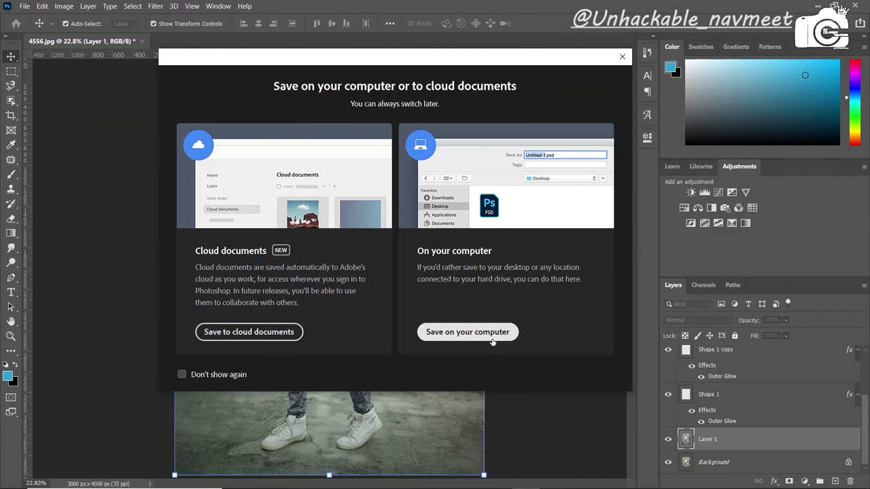
left_click(492, 339)
left_click(252, 226)
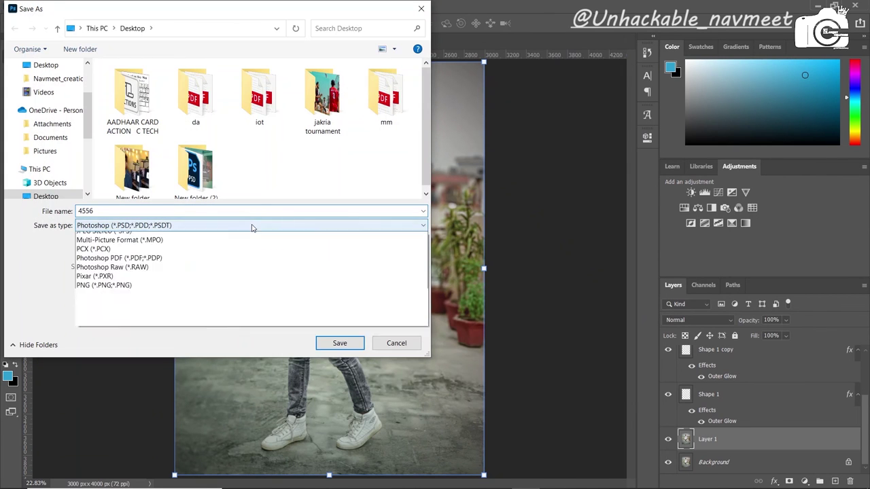
left_click(129, 314)
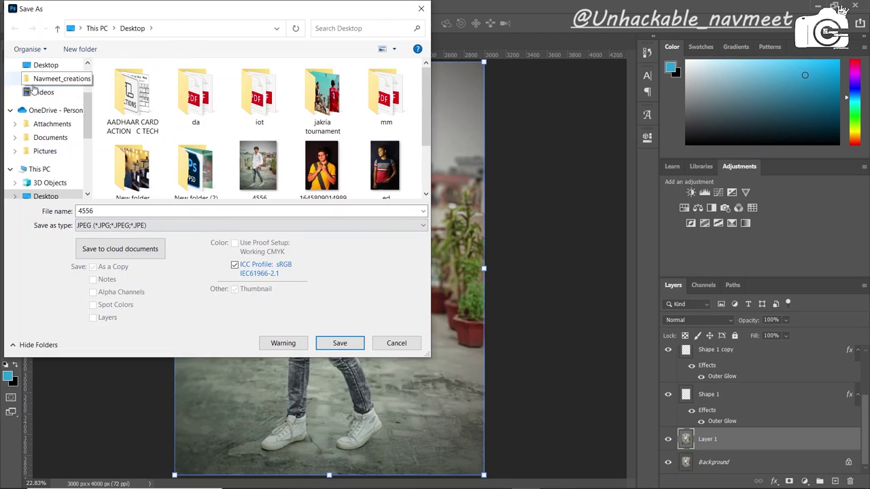
Step: Name the file 'edits' and save it at maximum JPEG quality 12
key("shift+Tab")
type("edit")
key("BackSpace")
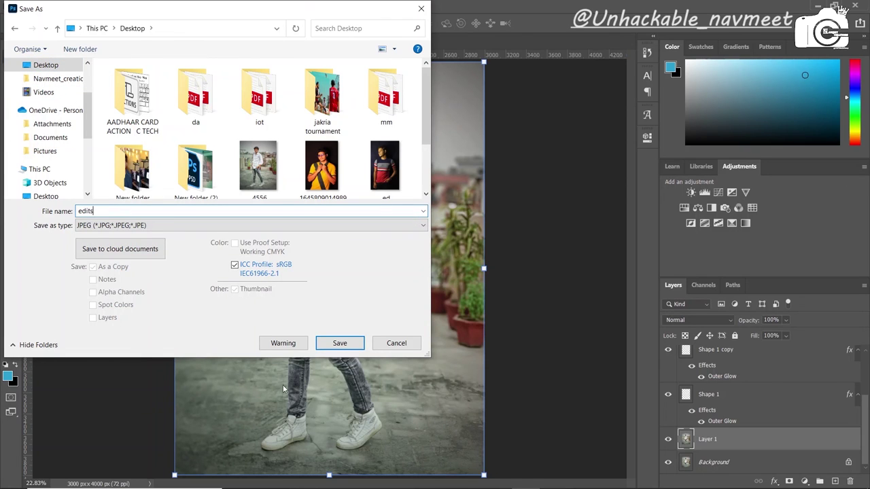
left_click(337, 345)
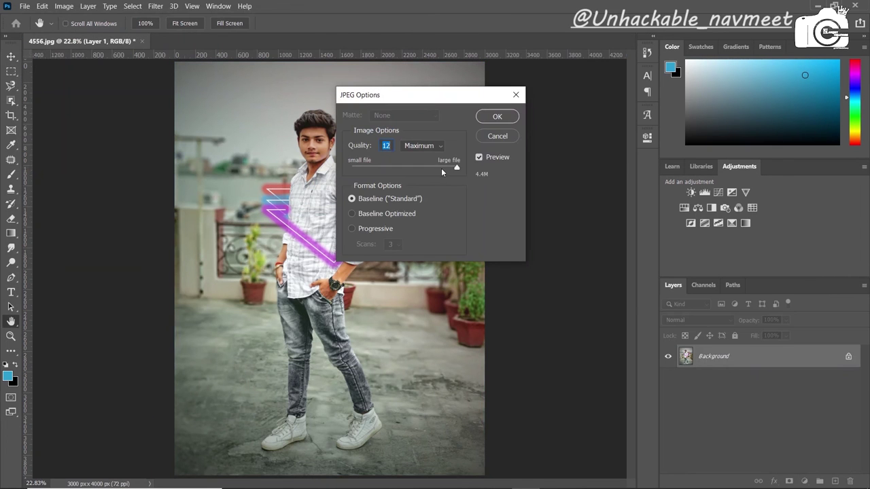
left_click(503, 117)
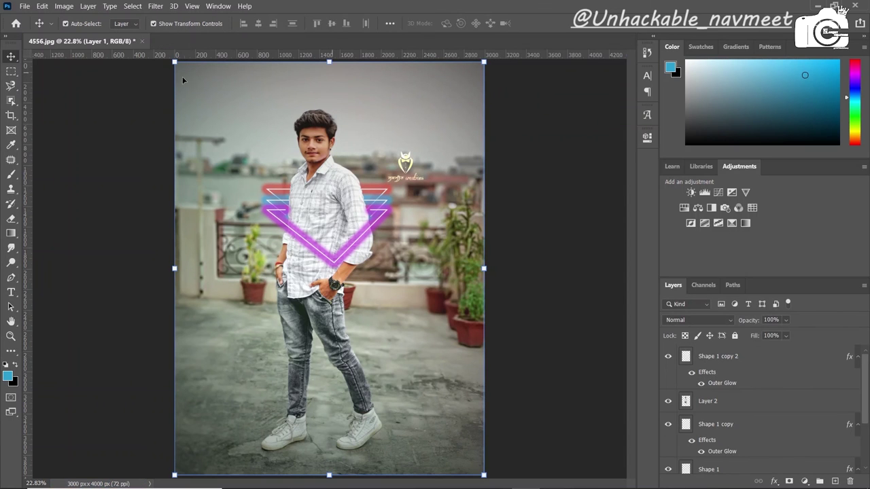
Step: Minimize Photoshop, preview edits.jpg in Photos with a zoom in and out, then close it
left_click(818, 5)
double_click(159, 292)
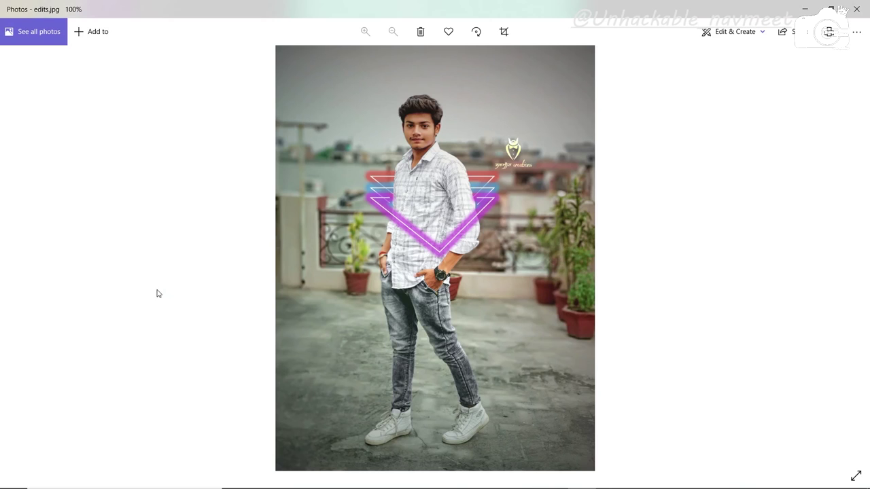
scroll(497, 213, "up", 2)
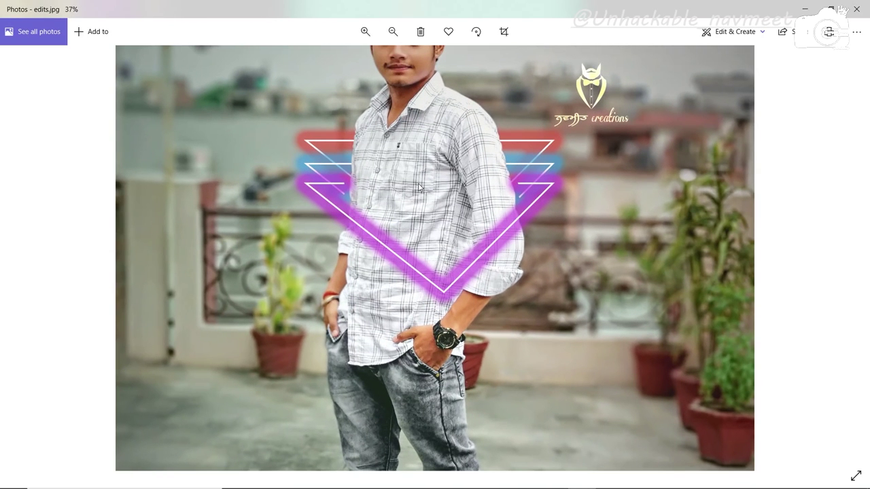
scroll(419, 188, "down", 2)
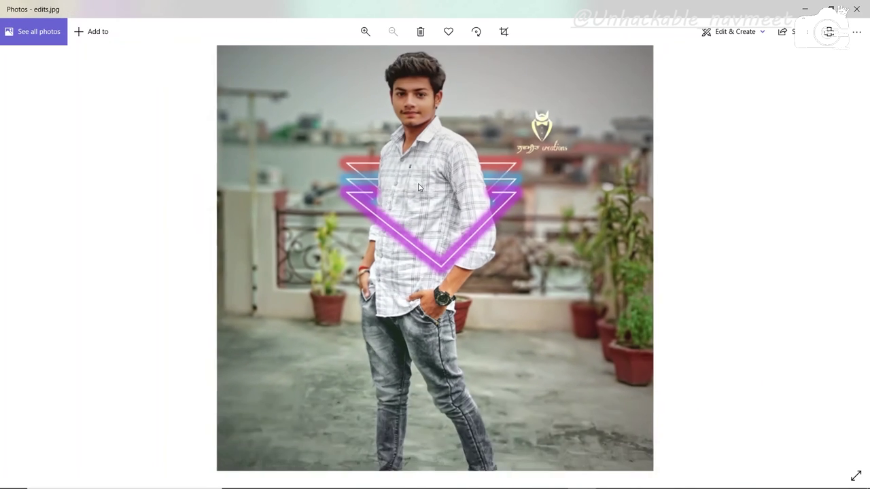
scroll(420, 189, "down", 1)
left_click(857, 9)
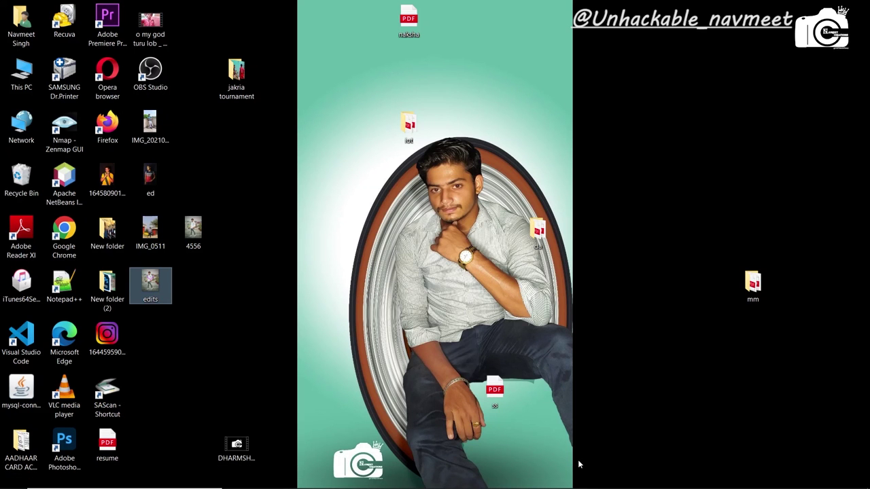
Step: Bring Photoshop back and zoom in twice on the 4556.jpg neon triangles
left_click(525, 478)
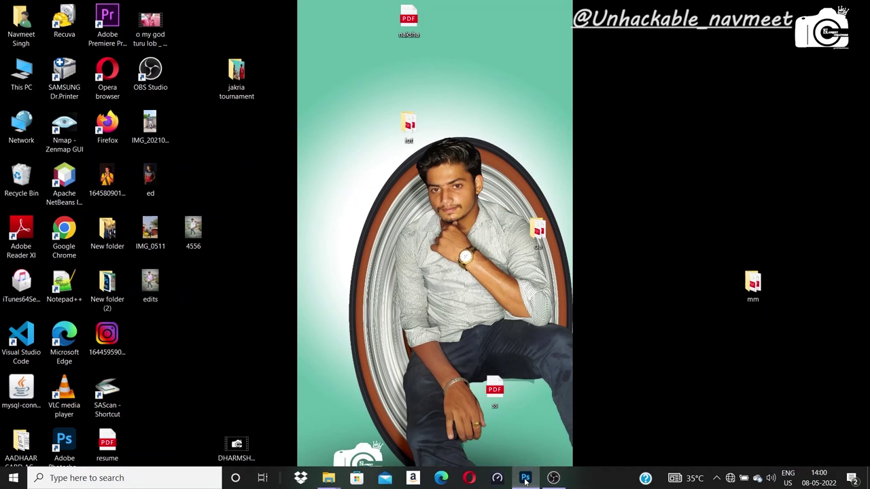
key("ctrl+plus")
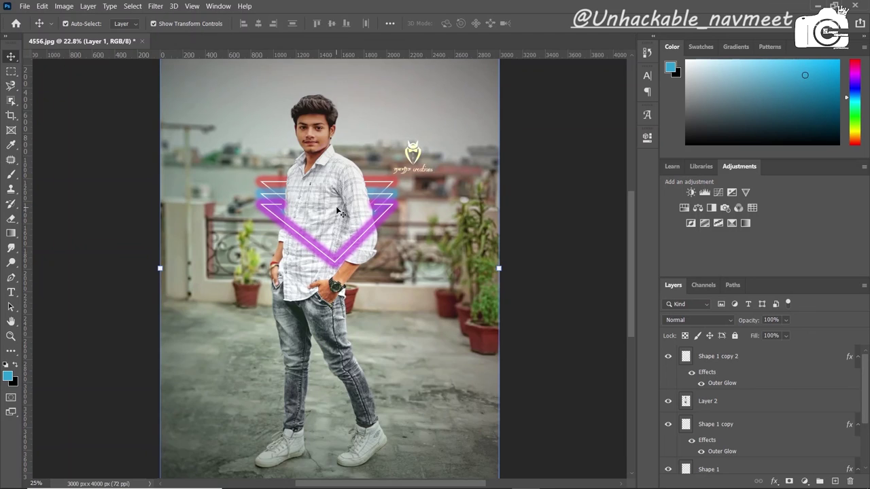
key("ctrl+plus")
key("ctrl+plus")
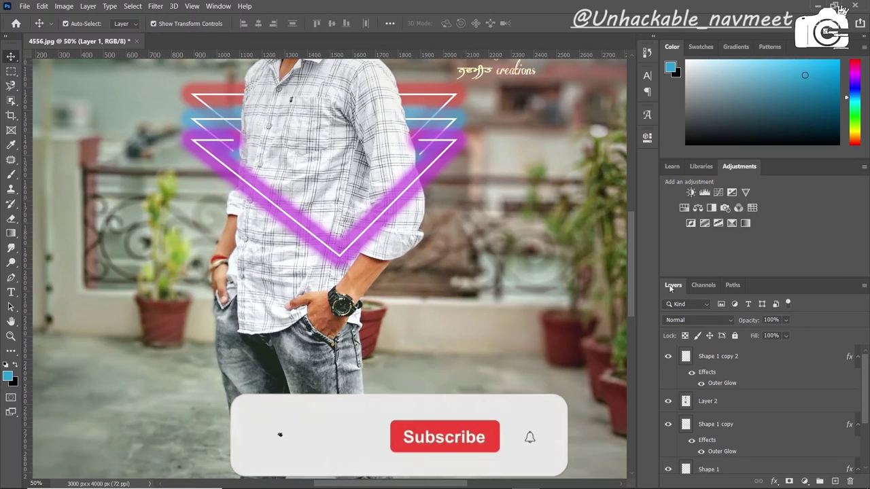